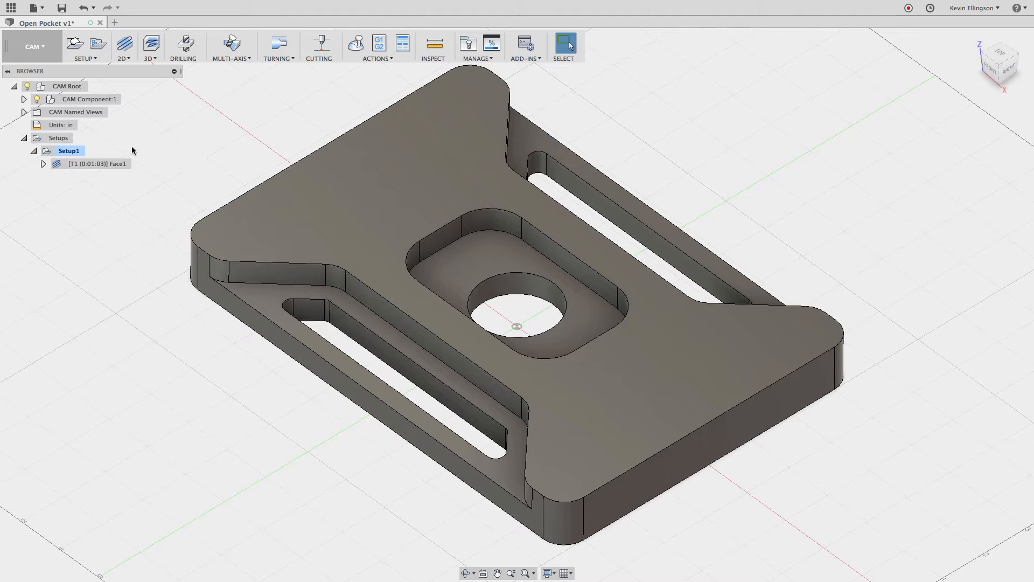
Review the stock defined in Setup1 and the toolpath of the existing Face1 operation
{"action": "left_click", "coordinate": [69, 151]}
{"action": "scroll", "coordinate": [153, 163], "scroll_direction": "down", "scroll_amount": 2}
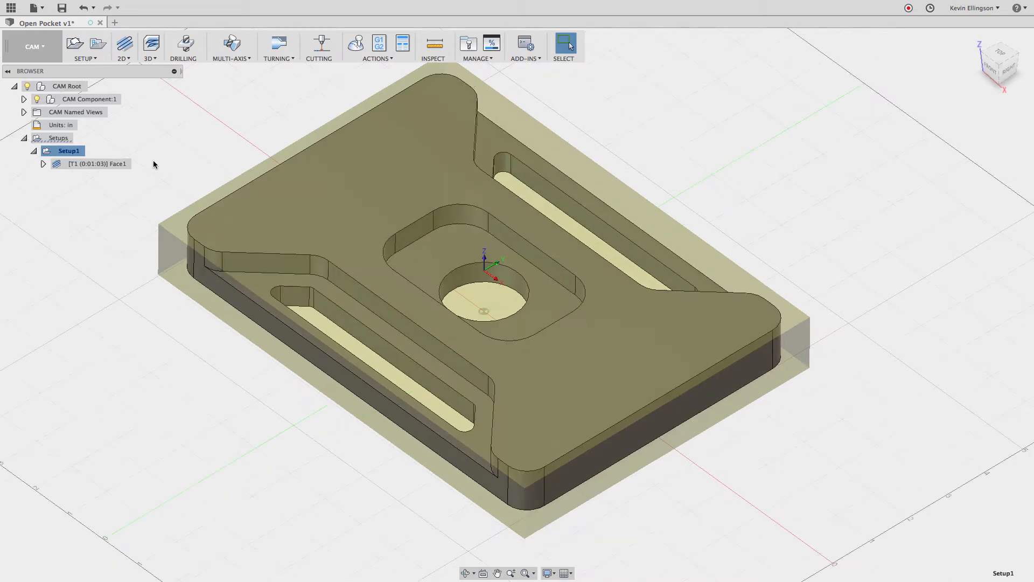
{"action": "left_click", "coordinate": [113, 163]}
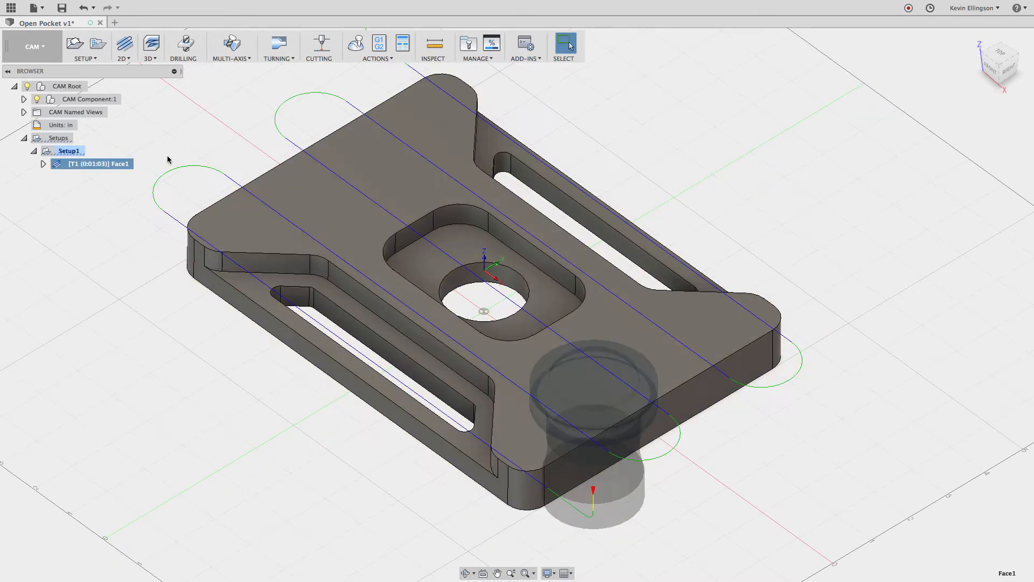
{"action": "scroll", "coordinate": [196, 168], "scroll_direction": "down", "scroll_amount": 1}
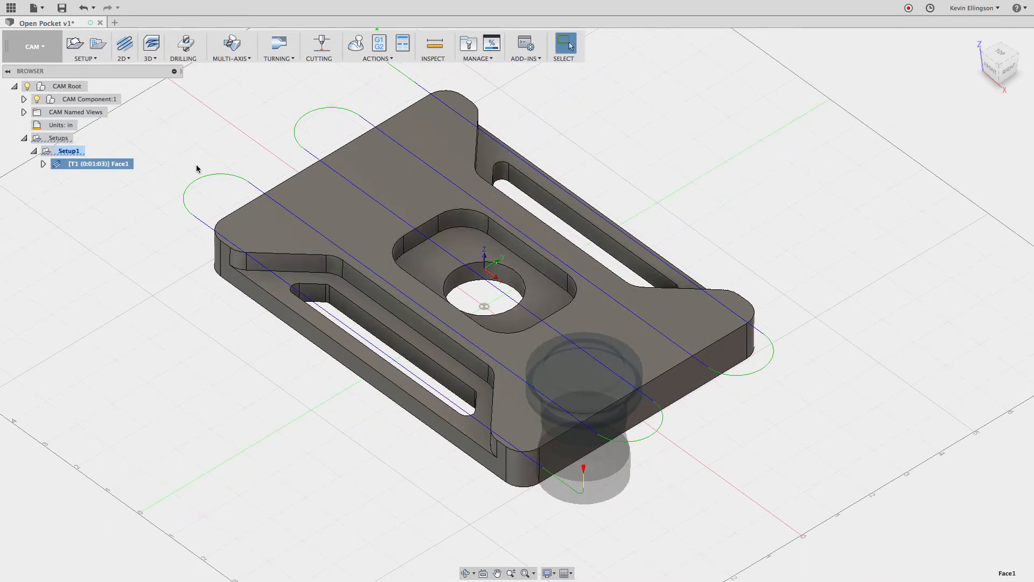
{"action": "left_click", "coordinate": [187, 151]}
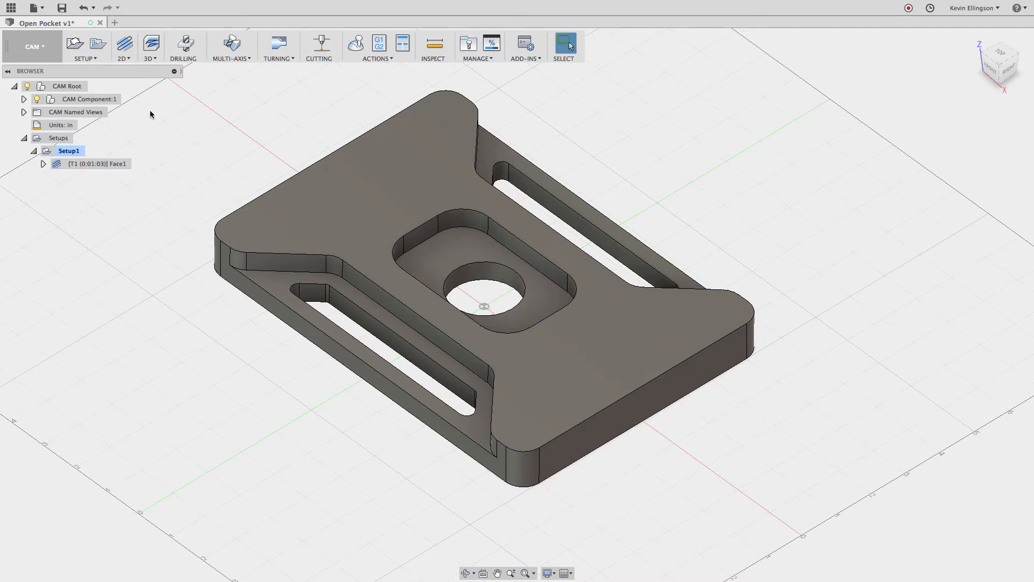
Start a 2D Adaptive Clearing operation using tool 2, the Ø3/4" flat end mill from the Tutorial - Inch sample library
{"action": "left_click", "coordinate": [131, 59]}
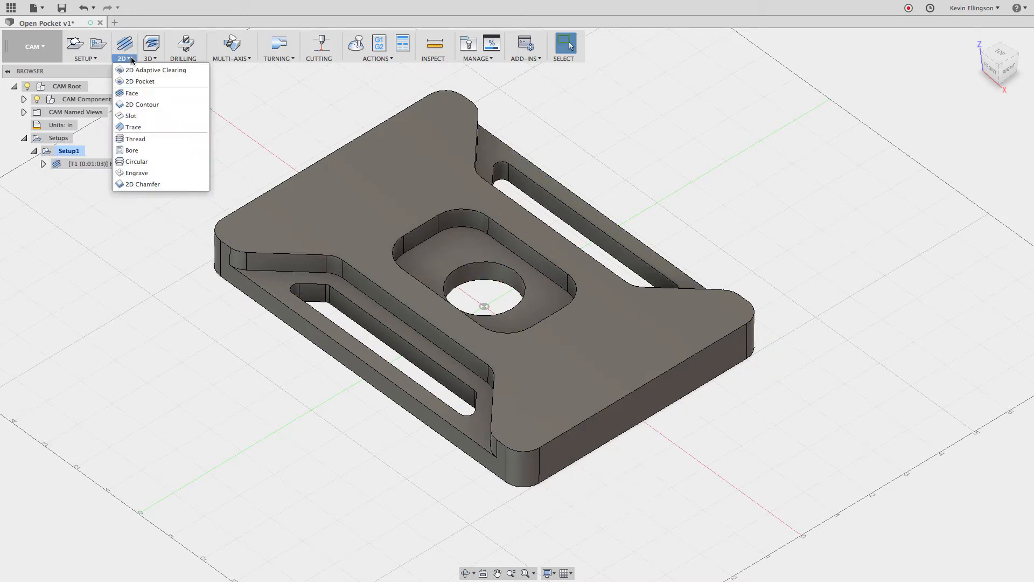
{"action": "left_click", "coordinate": [136, 70]}
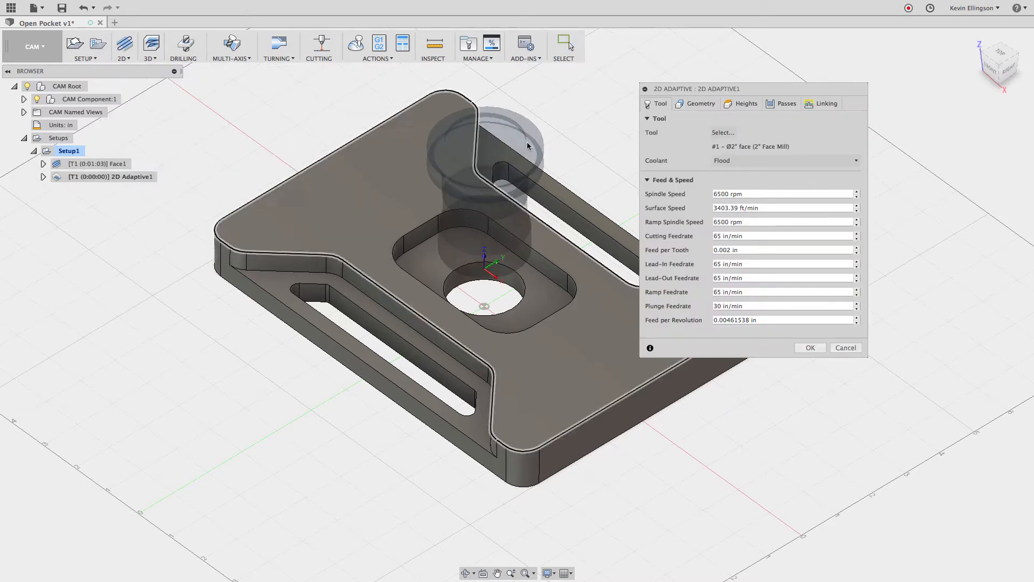
{"action": "left_click", "coordinate": [723, 133]}
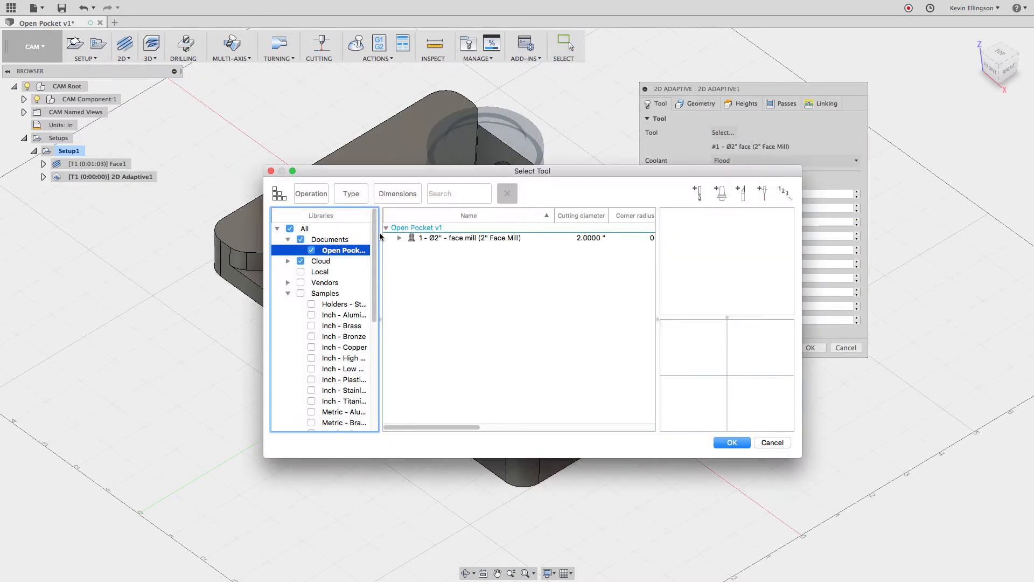
{"action": "left_click_drag", "start_coordinate": [375, 240], "coordinate": [376, 366]}
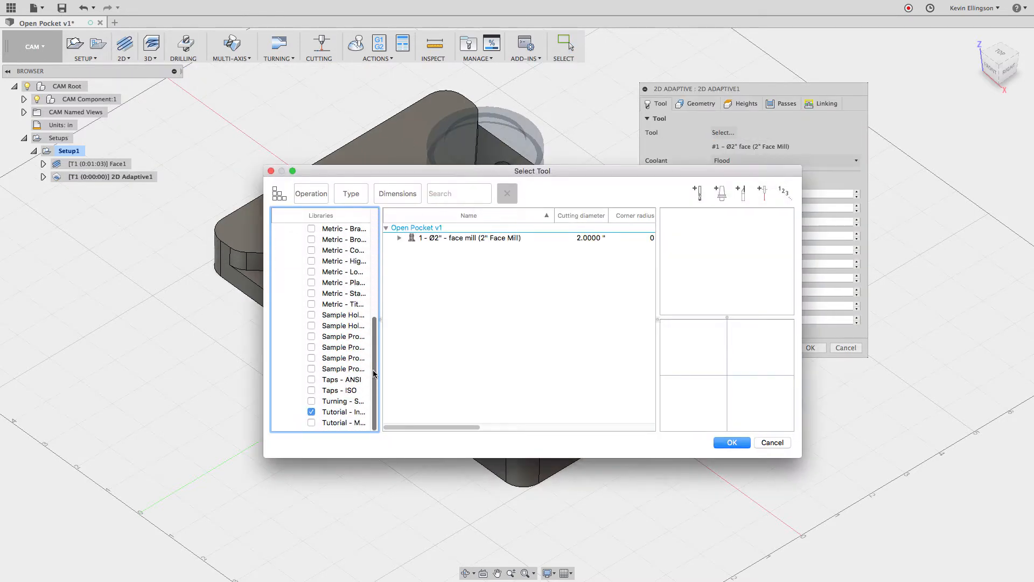
{"action": "left_click", "coordinate": [347, 411]}
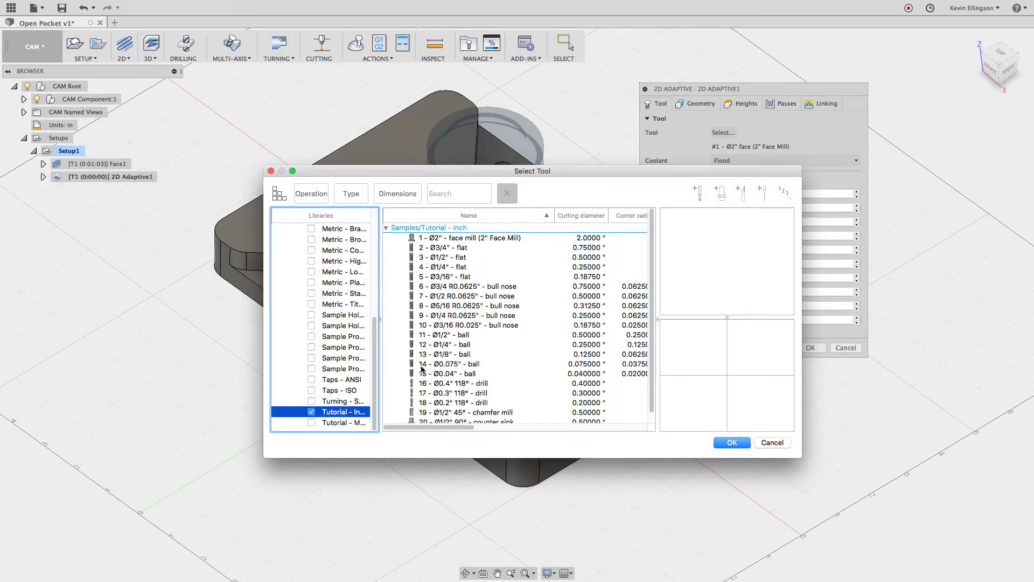
{"action": "left_click", "coordinate": [446, 248]}
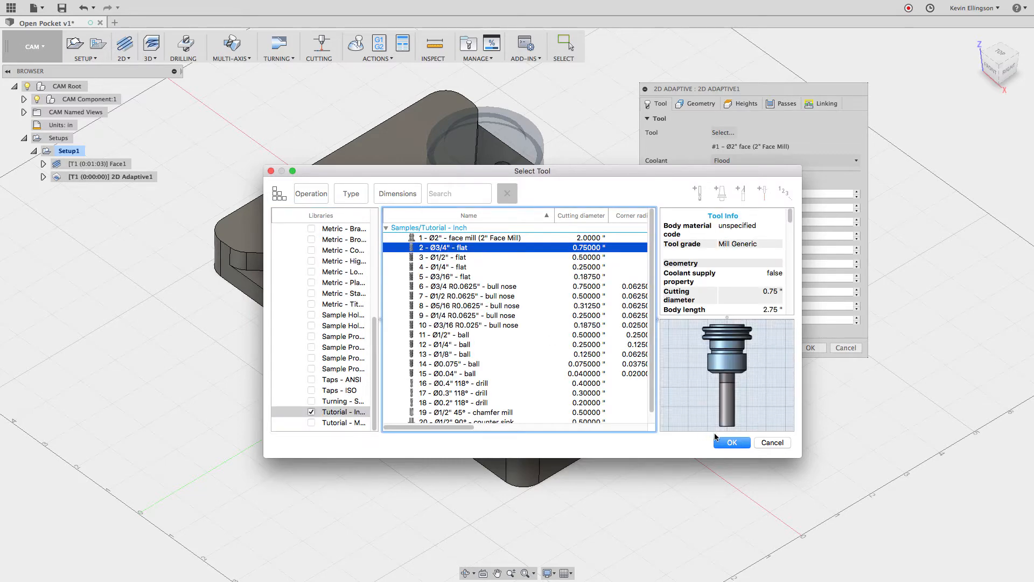
{"action": "left_click", "coordinate": [717, 439]}
Set the floor face of the central pocket as the adaptive operation's pocket selection
{"action": "left_click", "coordinate": [696, 104]}
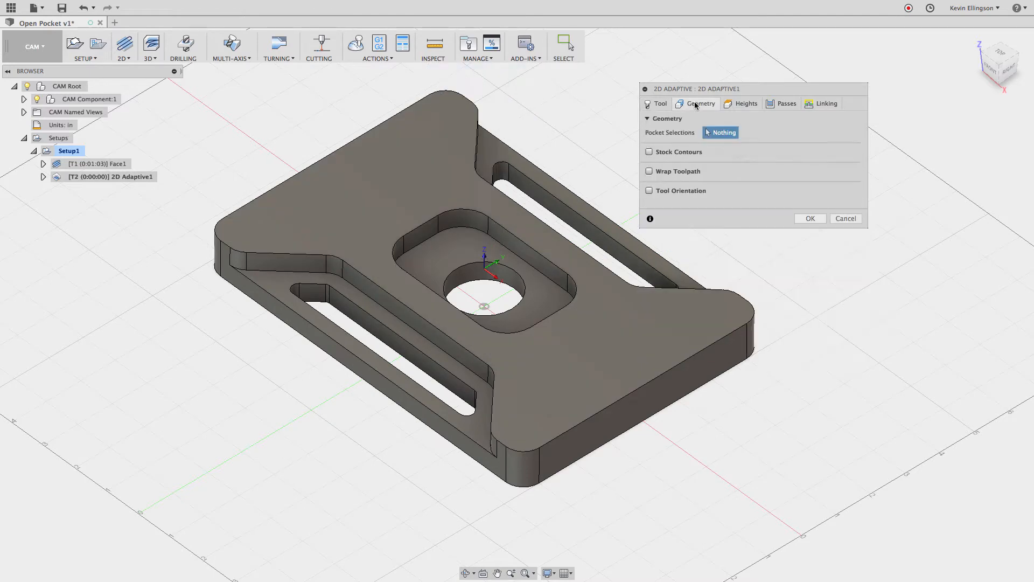
{"action": "middle_click_drag", "start_coordinate": [555, 117], "coordinate": [470, 130]}
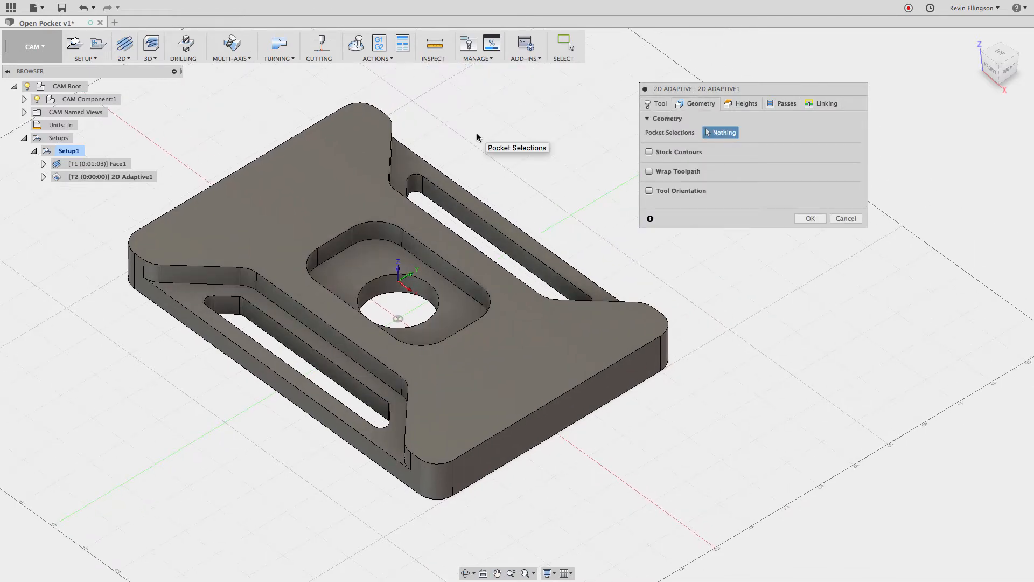
{"action": "scroll", "coordinate": [456, 178], "scroll_direction": "up", "scroll_amount": 2}
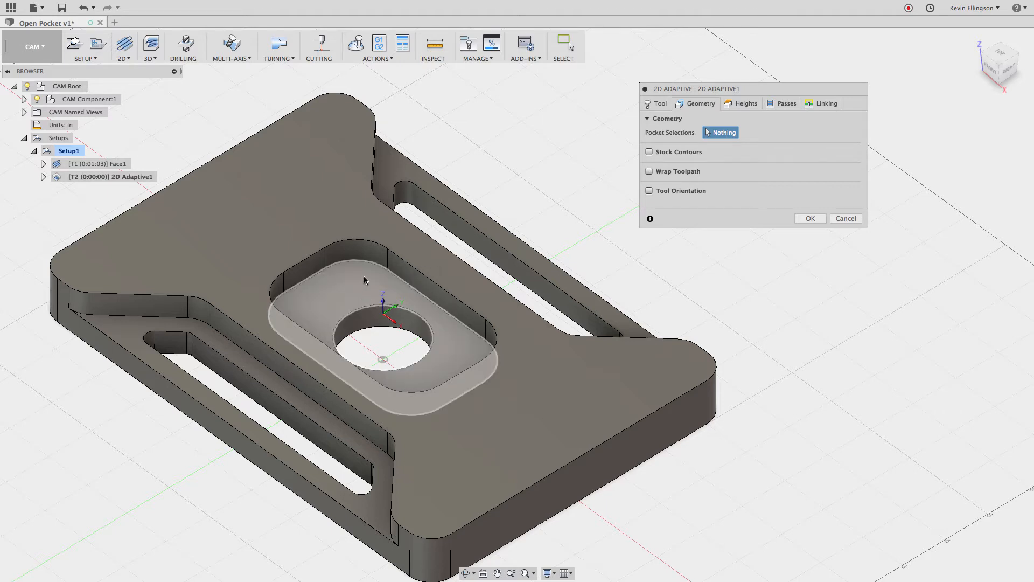
{"action": "left_click", "coordinate": [360, 285]}
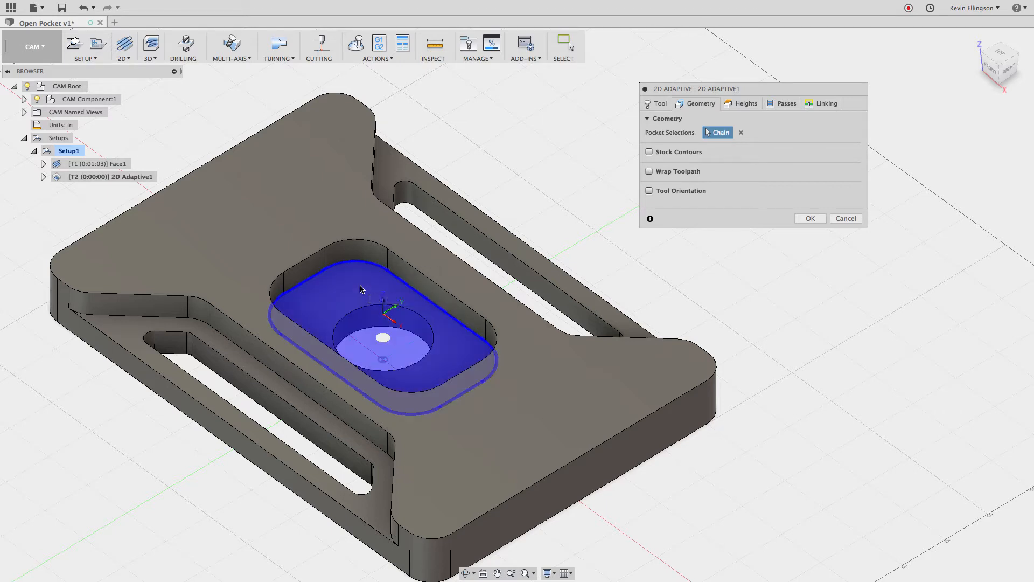
{"action": "scroll", "coordinate": [688, 353], "scroll_direction": "down", "scroll_amount": 2}
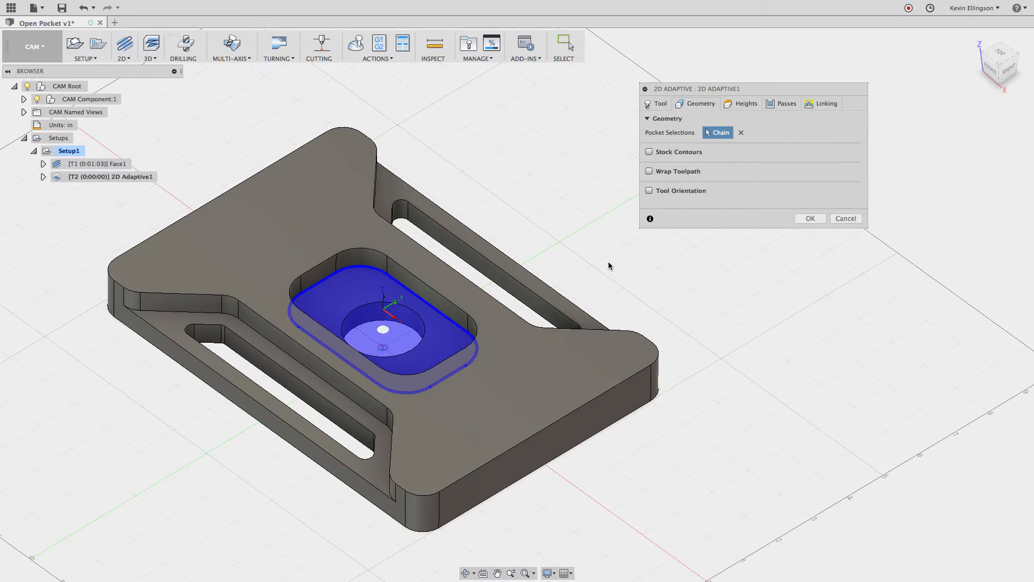
{"action": "middle_click_drag", "start_coordinate": [609, 261], "coordinate": [619, 286], "text": "shift"}
{"action": "middle_click_drag", "start_coordinate": [461, 334], "coordinate": [403, 338], "text": "shift"}
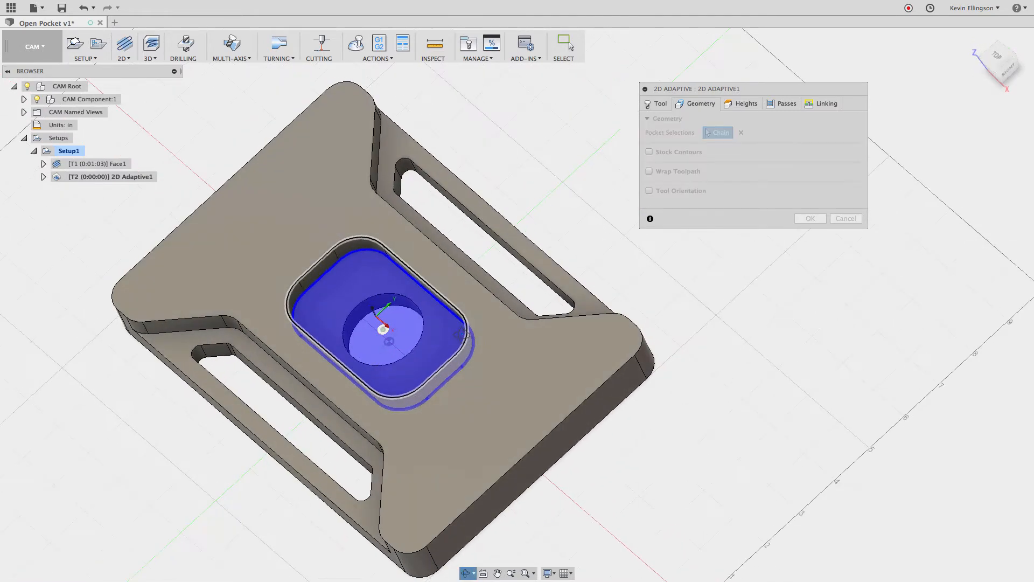
{"action": "scroll", "coordinate": [402, 339], "scroll_direction": "up", "scroll_amount": 5}
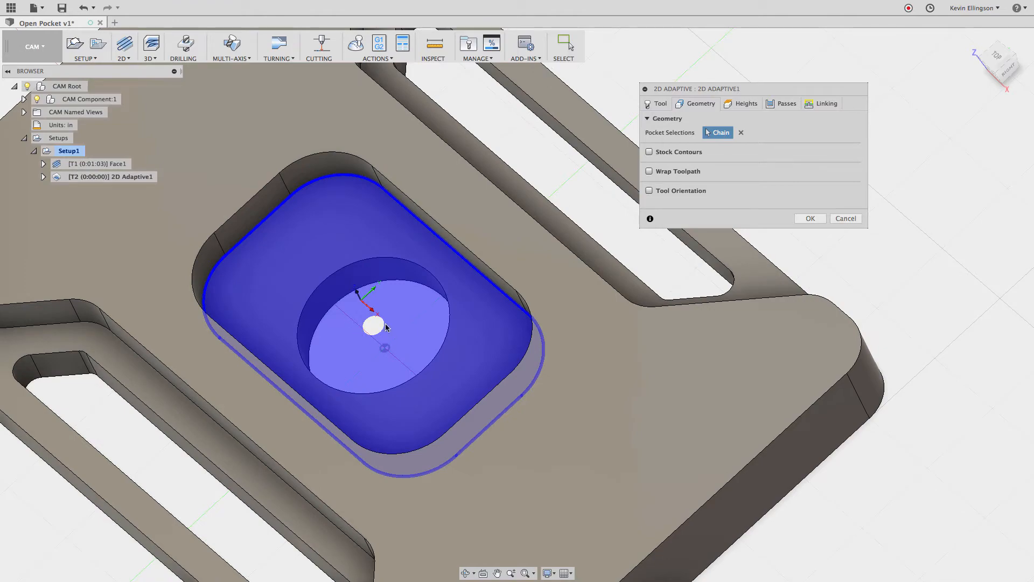
{"action": "middle_click_drag", "start_coordinate": [381, 333], "coordinate": [485, 302], "text": "shift"}
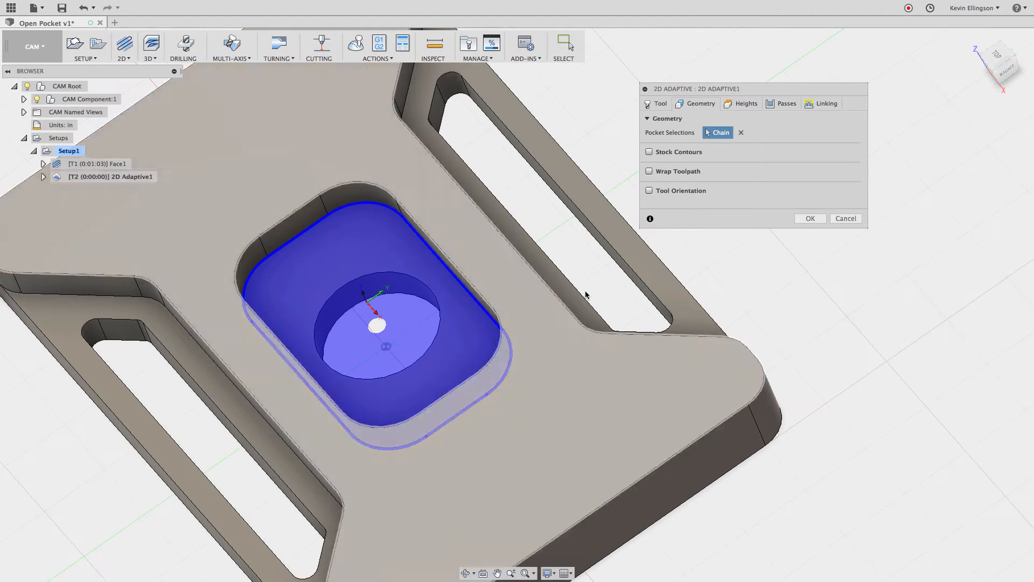
{"action": "middle_click_drag", "start_coordinate": [735, 290], "coordinate": [745, 287], "text": "shift"}
Check the heights, passes and linking settings without changing them, and generate the 2D adaptive toolpath
{"action": "left_click", "coordinate": [748, 105]}
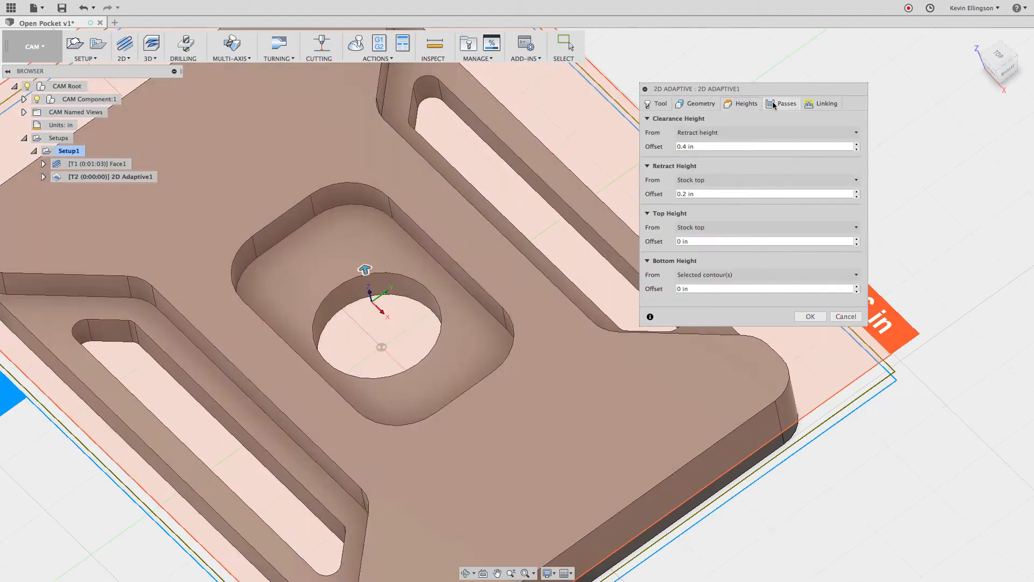
{"action": "left_click", "coordinate": [777, 105]}
{"action": "left_click", "coordinate": [754, 106]}
{"action": "left_click", "coordinate": [771, 107]}
{"action": "left_click", "coordinate": [820, 103]}
{"action": "left_click", "coordinate": [810, 457]}
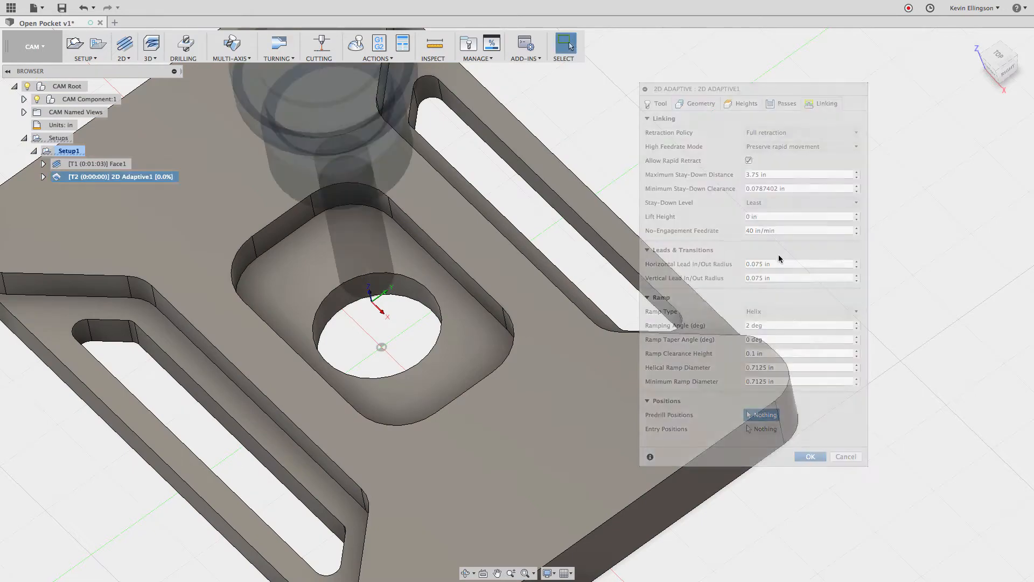
Inspect the adaptive toolpath in the central pocket and open a simulation of Setup1 with the stock displayed
{"action": "middle_click_drag", "start_coordinate": [680, 215], "coordinate": [482, 302], "text": "shift"}
{"action": "middle_click_drag", "start_coordinate": [414, 225], "coordinate": [401, 268], "text": "shift"}
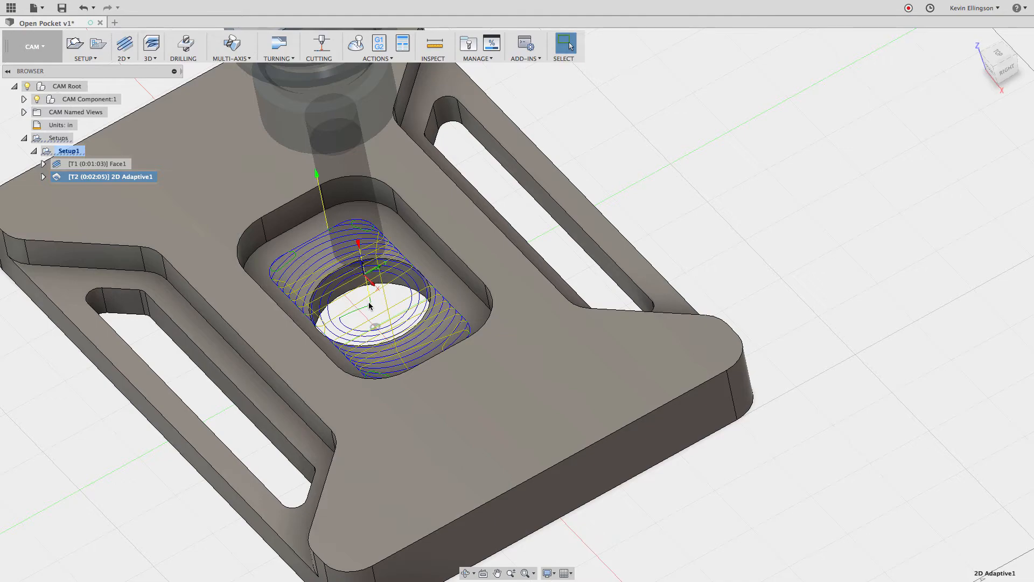
{"action": "middle_click_drag", "start_coordinate": [369, 305], "coordinate": [384, 284], "text": "shift"}
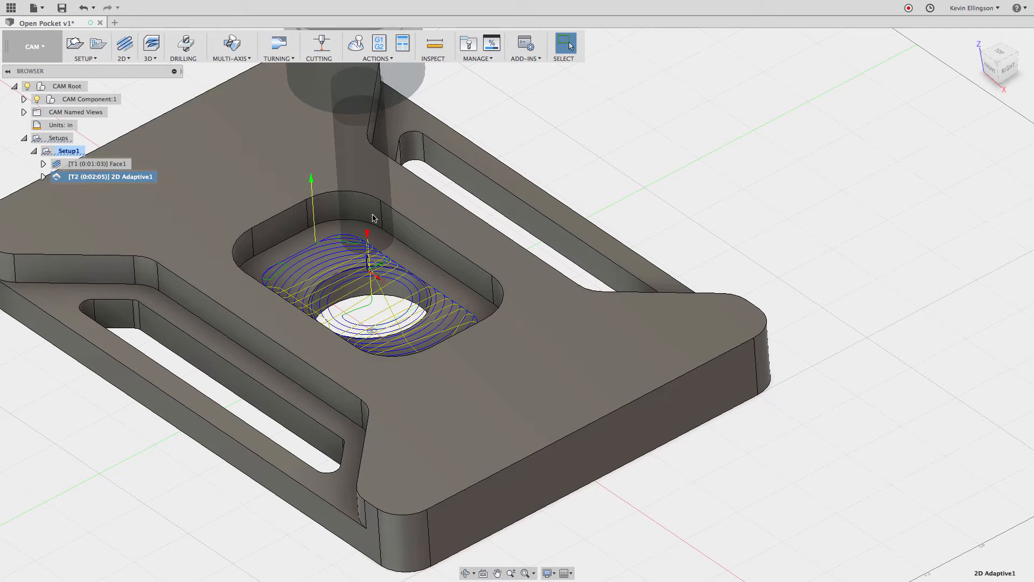
{"action": "scroll", "coordinate": [371, 269], "scroll_direction": "down", "scroll_amount": 4}
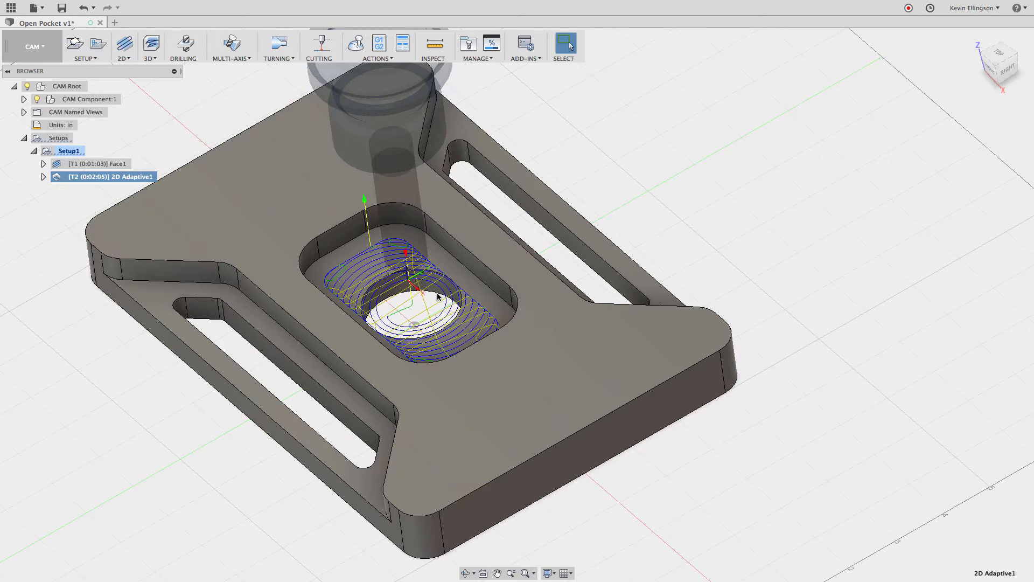
{"action": "middle_click_drag", "start_coordinate": [427, 298], "coordinate": [383, 277], "text": "shift"}
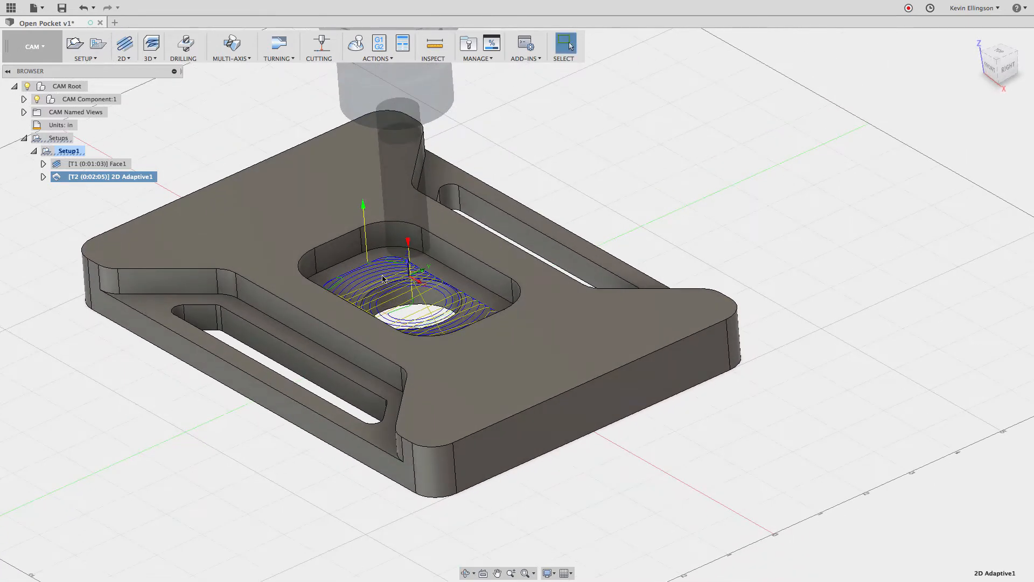
{"action": "left_click", "coordinate": [73, 151]}
{"action": "scroll", "coordinate": [335, 187], "scroll_direction": "down", "scroll_amount": 2}
{"action": "middle_click_drag", "start_coordinate": [334, 186], "coordinate": [345, 182], "text": "shift"}
{"action": "left_click", "coordinate": [353, 45]}
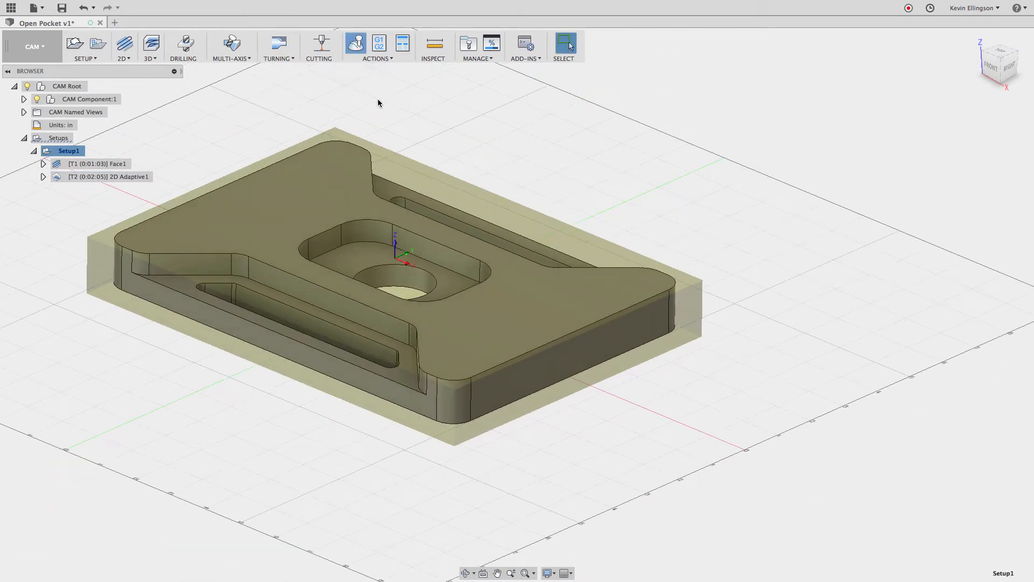
{"action": "middle_click_drag", "start_coordinate": [419, 222], "coordinate": [454, 237], "text": "shift"}
{"action": "left_click", "coordinate": [789, 242]}
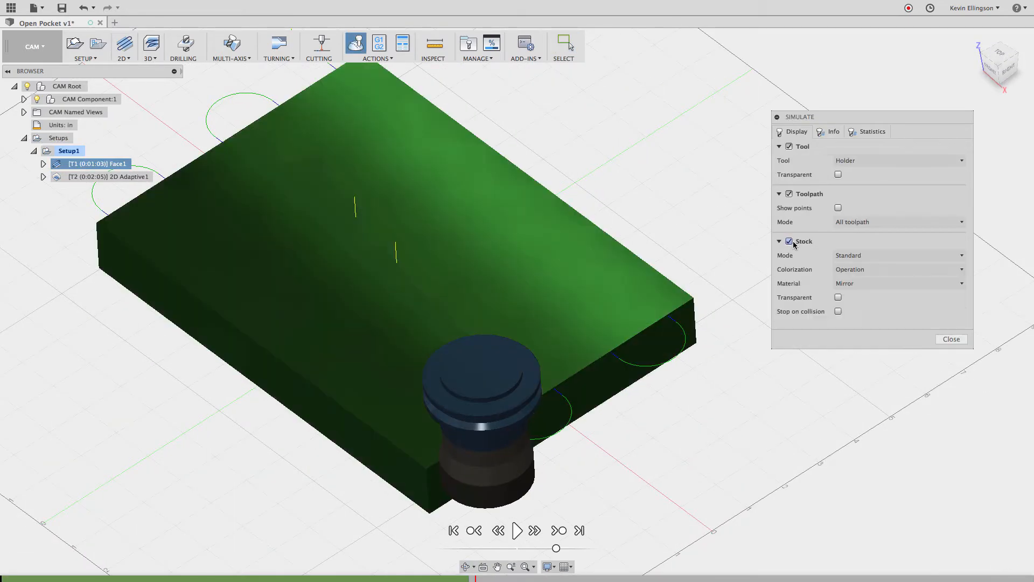
Color the simulated stock by material as Wall Paint, play the facing and adaptive cuts, and close the simulation
{"action": "left_click", "coordinate": [852, 286]}
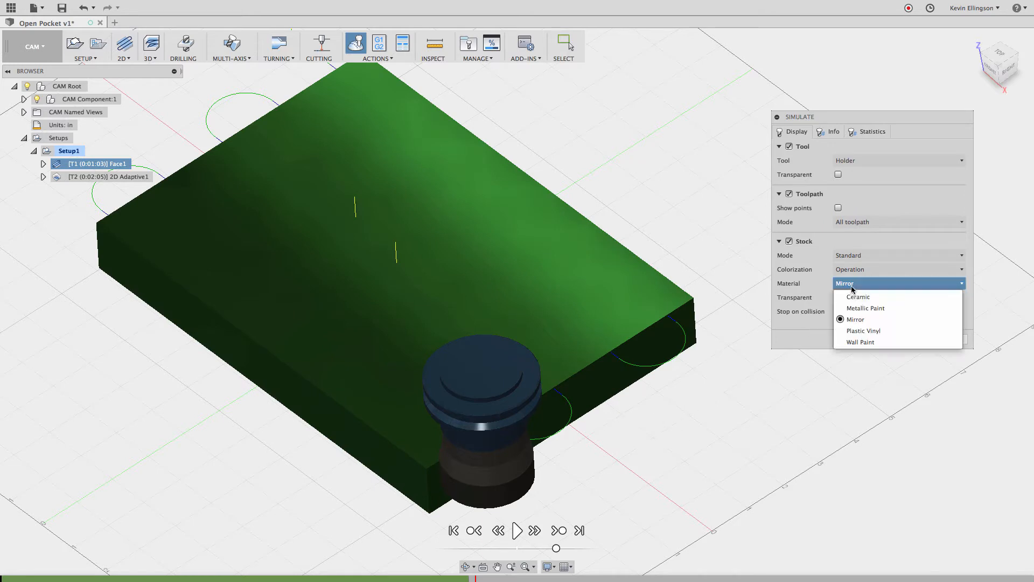
{"action": "left_click", "coordinate": [860, 341]}
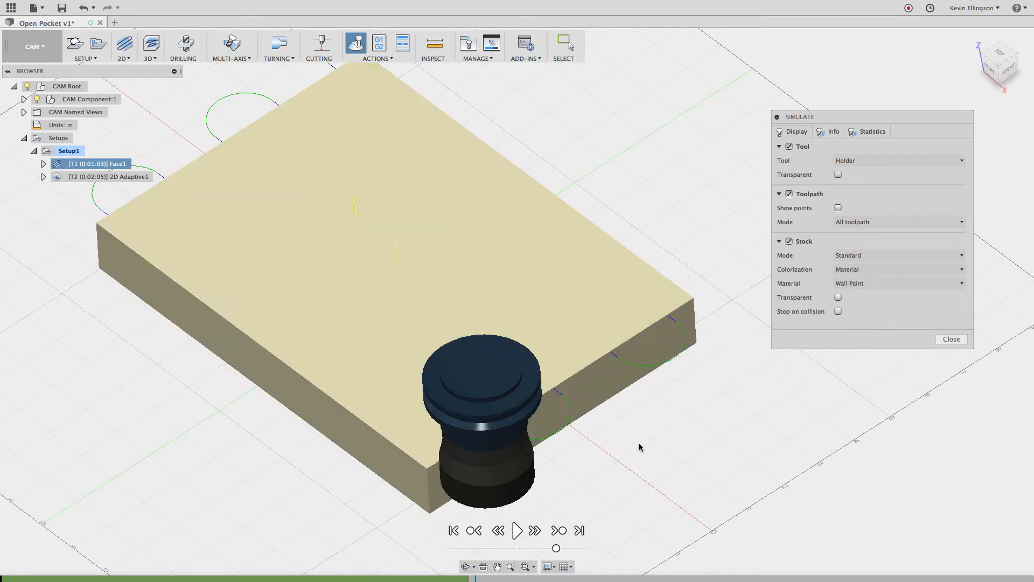
{"action": "left_click", "coordinate": [525, 532]}
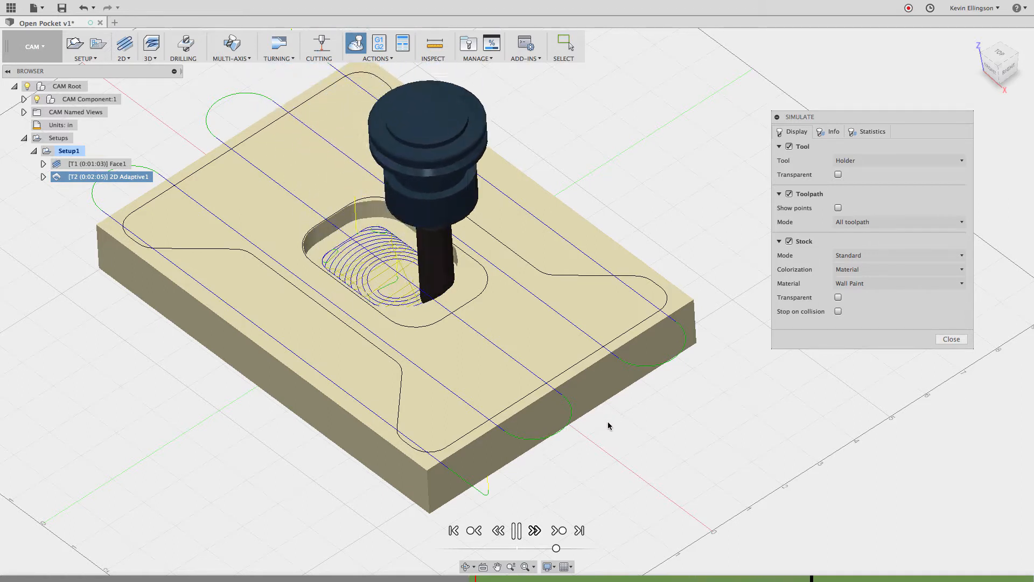
{"action": "left_click", "coordinate": [951, 339]}
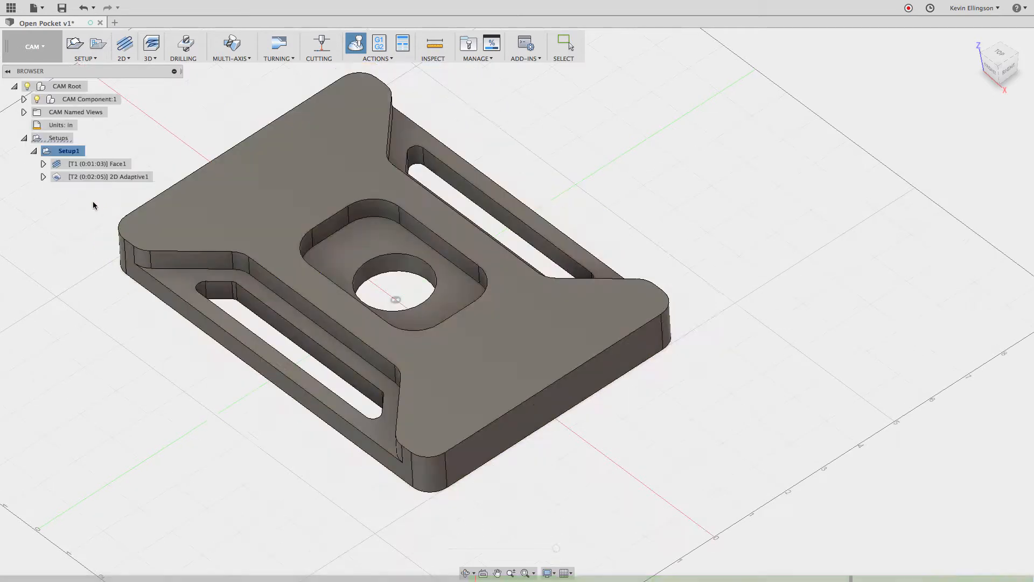
Edit the 2D Adaptive operation, replacing its pocket selection with the bottom edge of the central pocket, and regenerate the toolpath
{"action": "right_click", "coordinate": [92, 178]}
{"action": "left_click", "coordinate": [103, 185]}
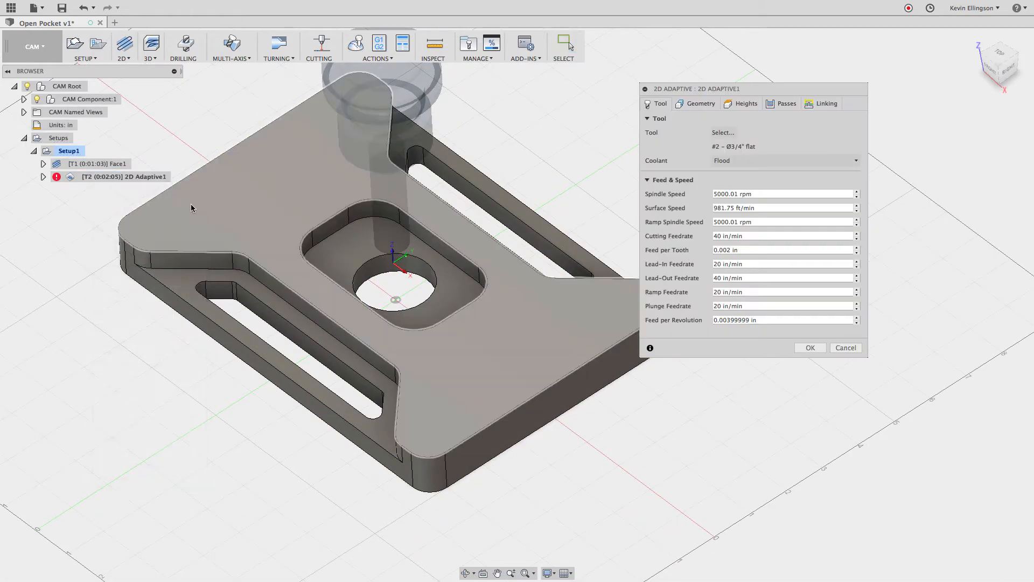
{"action": "left_click", "coordinate": [697, 104]}
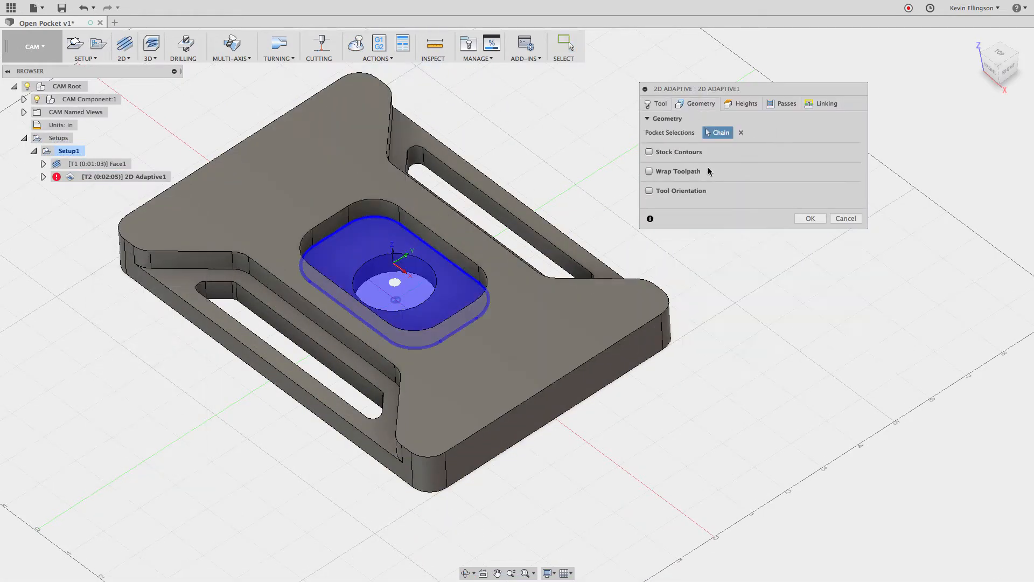
{"action": "left_click", "coordinate": [740, 133]}
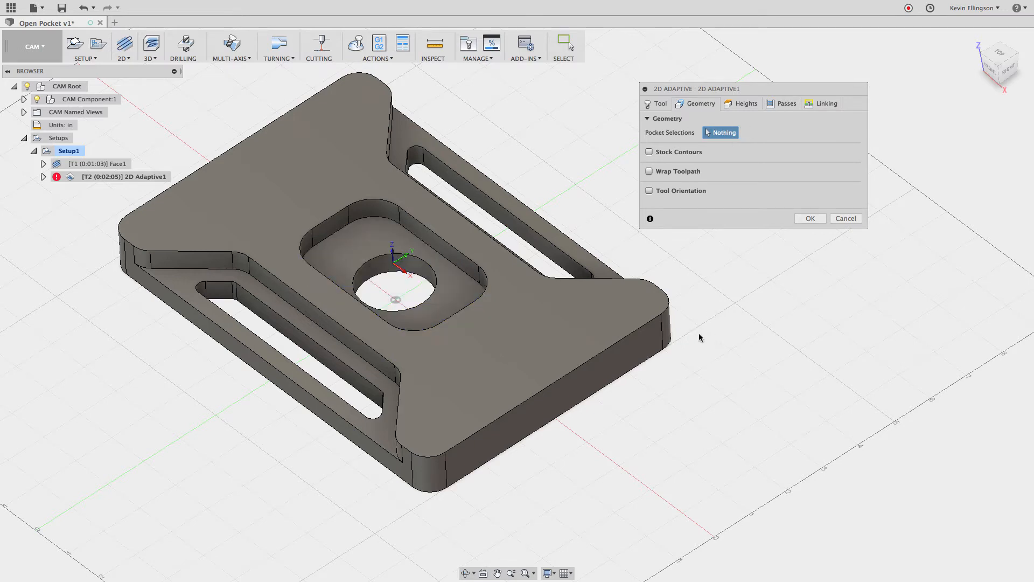
{"action": "left_click", "coordinate": [372, 221]}
{"action": "left_click", "coordinate": [810, 218]}
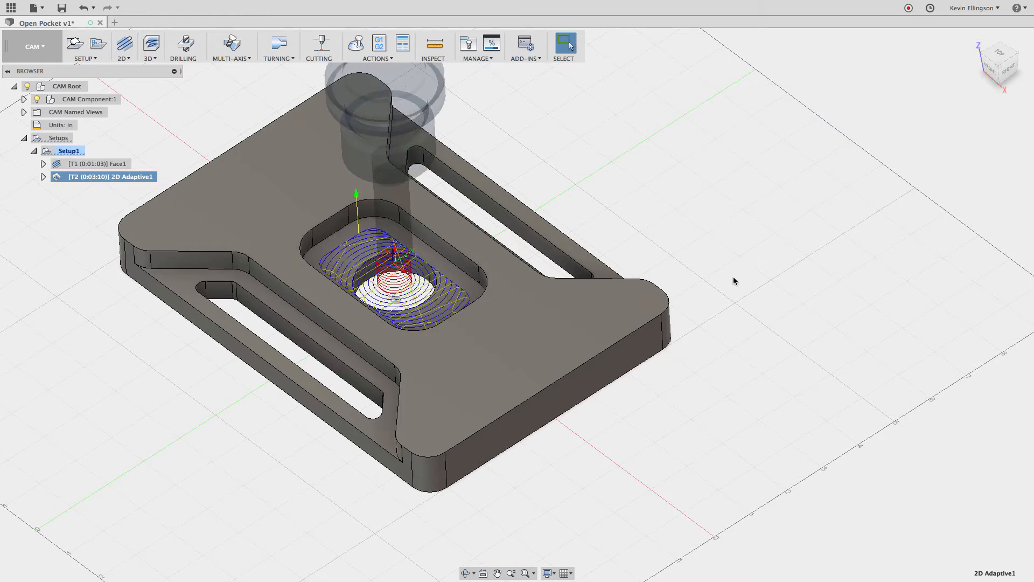
{"action": "scroll", "coordinate": [476, 281], "scroll_direction": "up", "scroll_amount": 5}
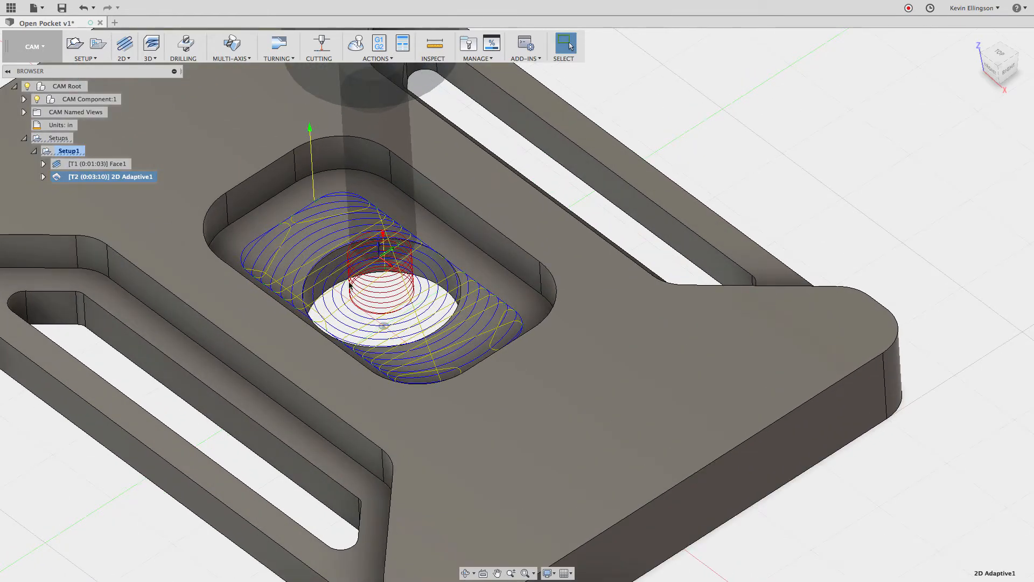
Simulate Setup1 with the stock displayed, play the facing and central pocket cuts, and close the simulation
{"action": "scroll", "coordinate": [397, 299], "scroll_direction": "down", "scroll_amount": 2}
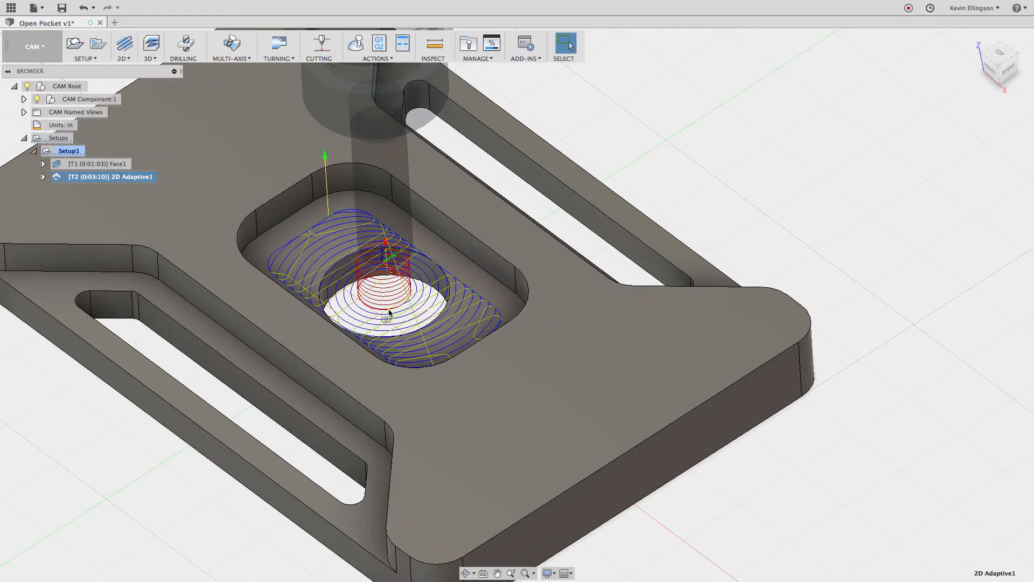
{"action": "scroll", "coordinate": [417, 306], "scroll_direction": "down", "scroll_amount": 3}
{"action": "left_click", "coordinate": [137, 304]}
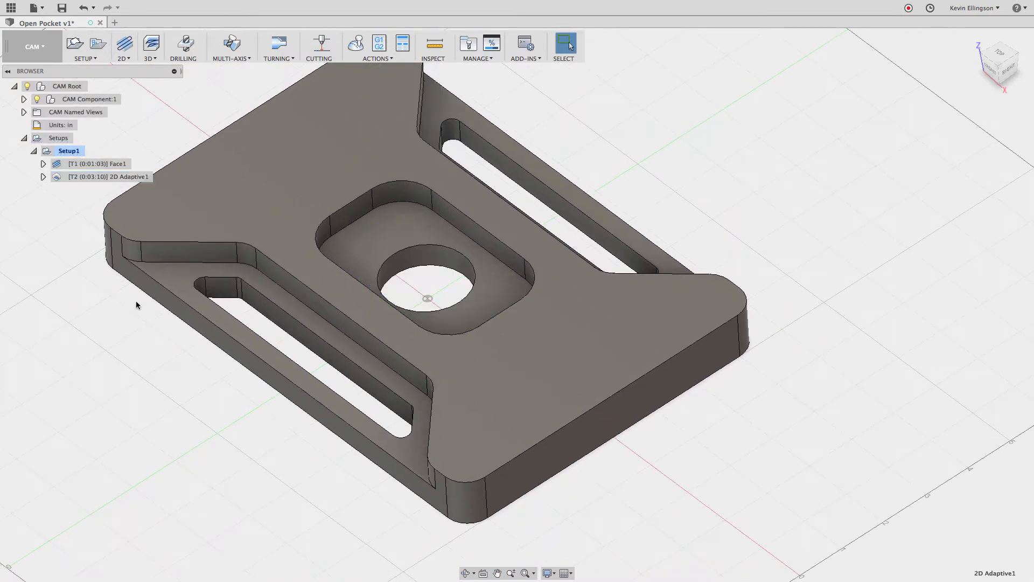
{"action": "left_click", "coordinate": [90, 177]}
{"action": "left_click", "coordinate": [68, 151]}
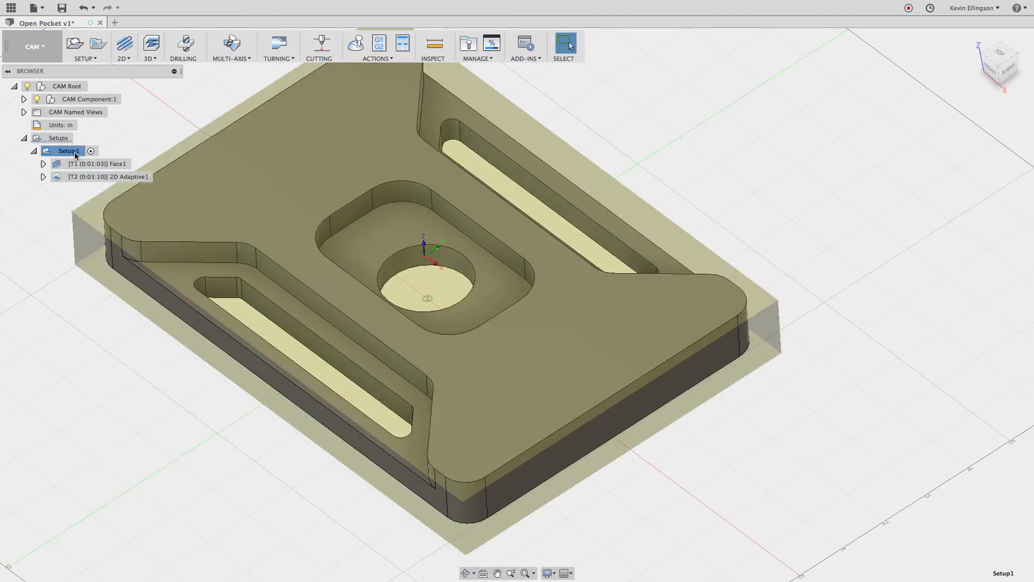
{"action": "left_click", "coordinate": [356, 43]}
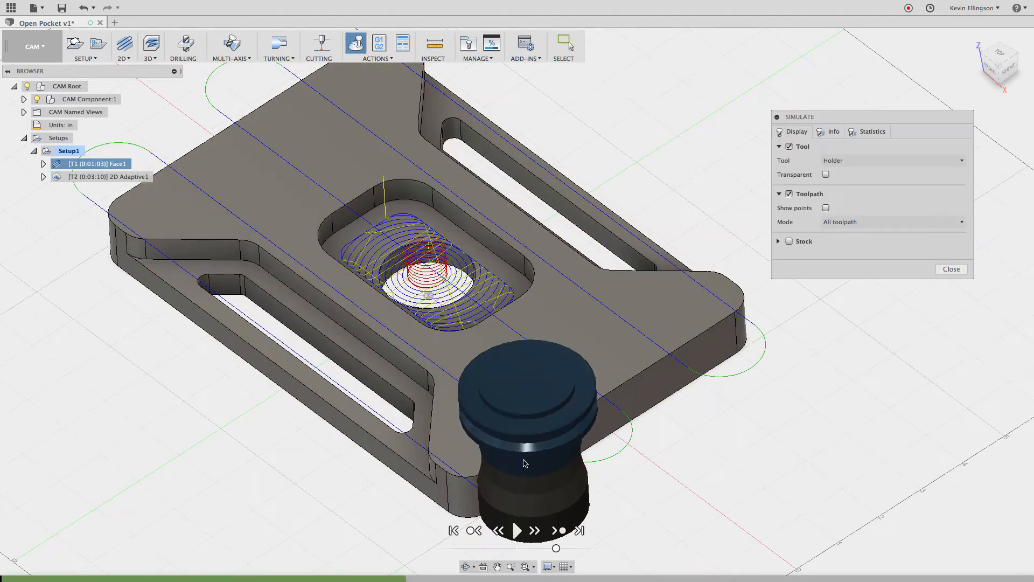
{"action": "left_click", "coordinate": [789, 241]}
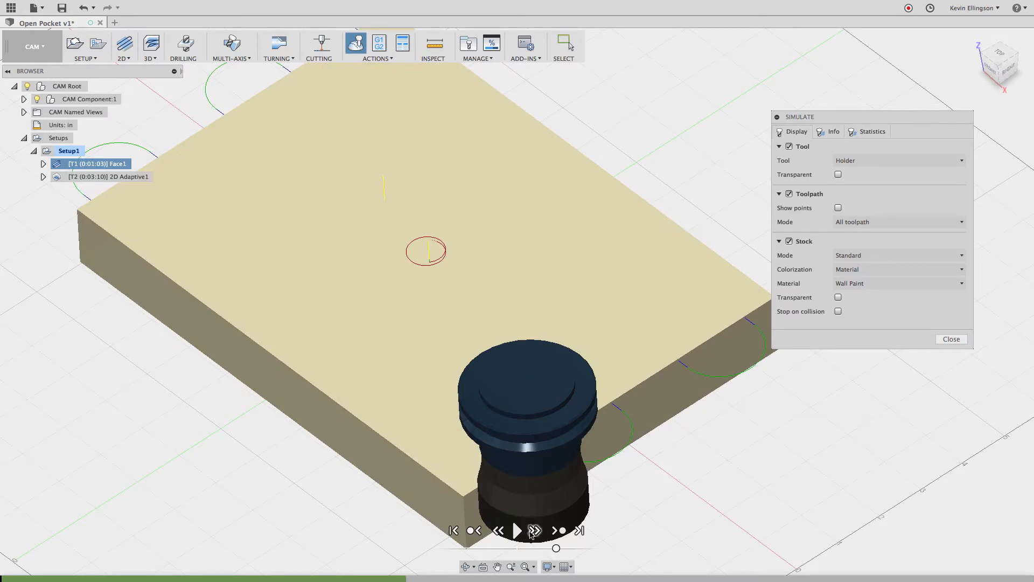
{"action": "left_click", "coordinate": [516, 531]}
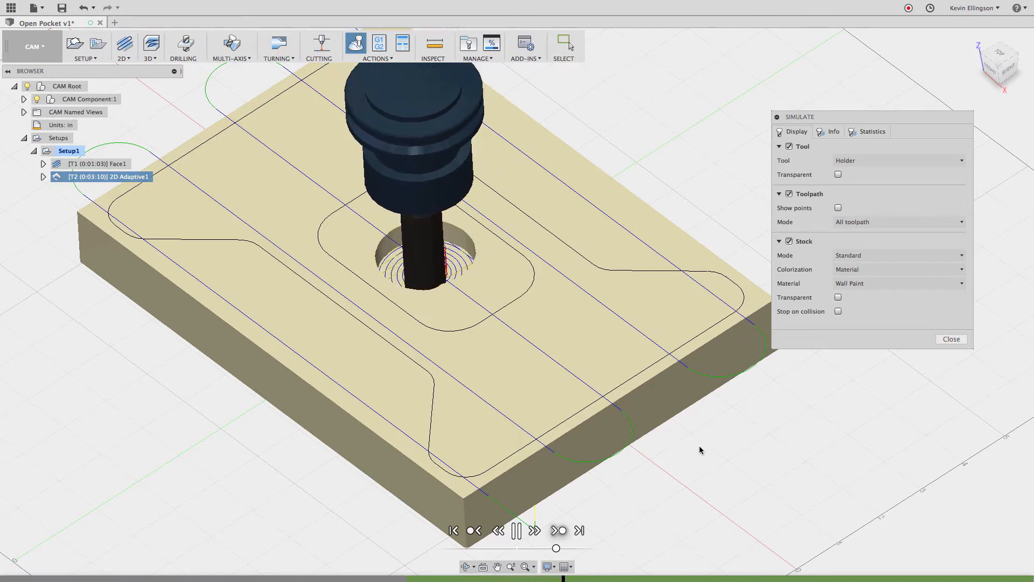
{"action": "left_click", "coordinate": [951, 339]}
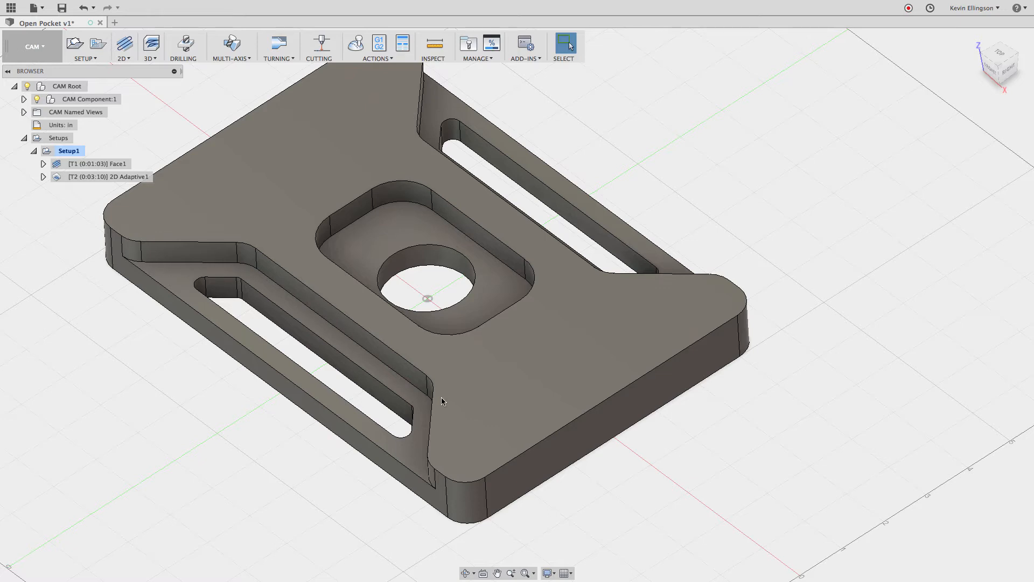
Create a second 2D Adaptive operation using the open edge chain at the base of the front ledge's wall as pocket, and inspect its generated toolpath
{"action": "middle_click_drag", "start_coordinate": [198, 387], "coordinate": [211, 389]}
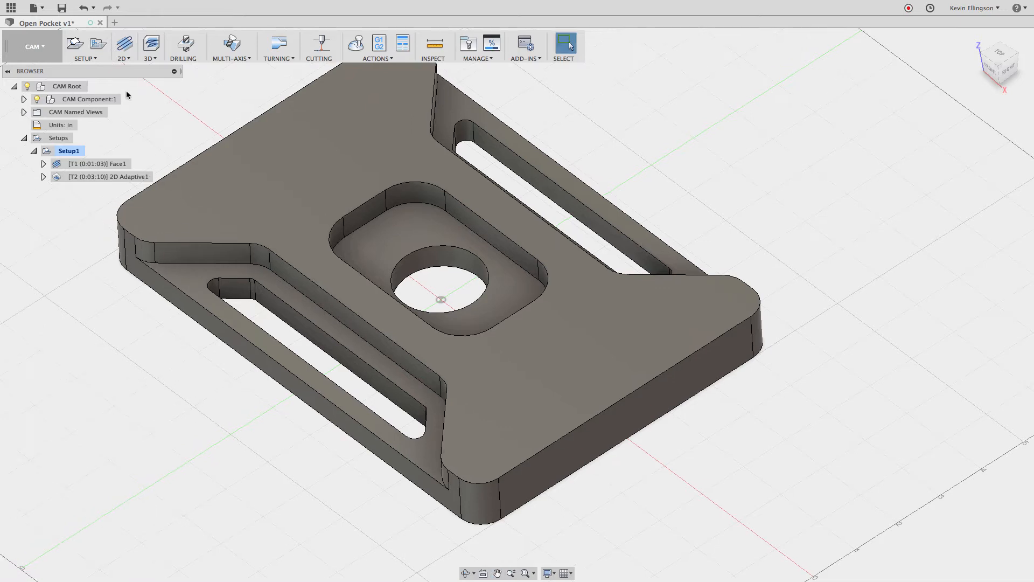
{"action": "left_click", "coordinate": [128, 58]}
{"action": "left_click", "coordinate": [156, 67]}
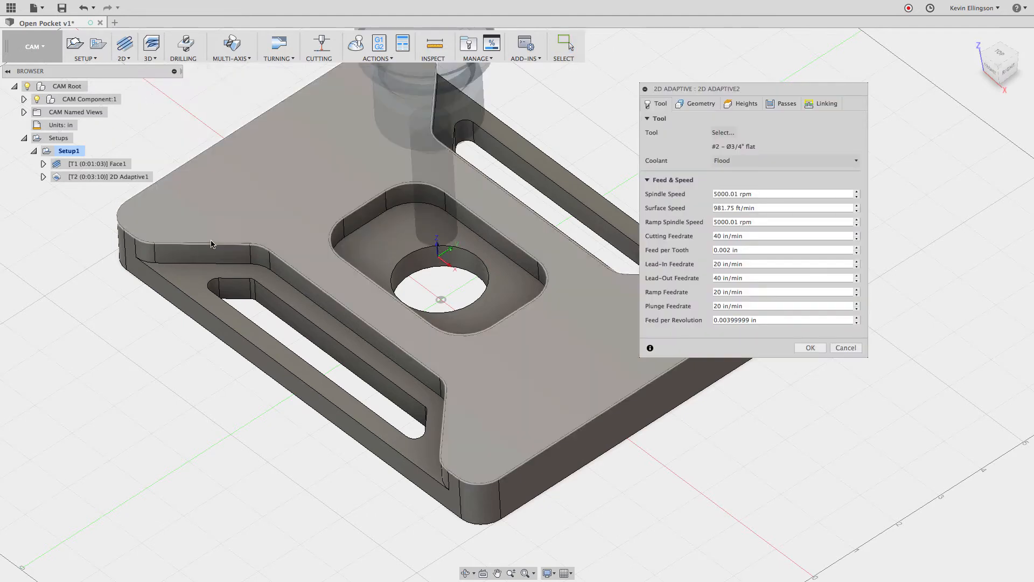
{"action": "left_click", "coordinate": [693, 104]}
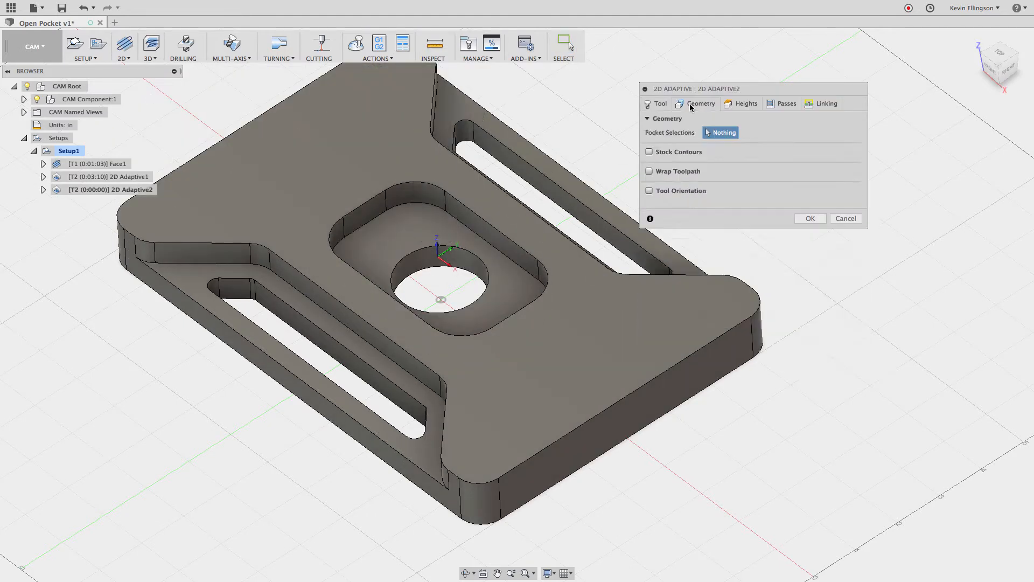
{"action": "left_click", "coordinate": [351, 338]}
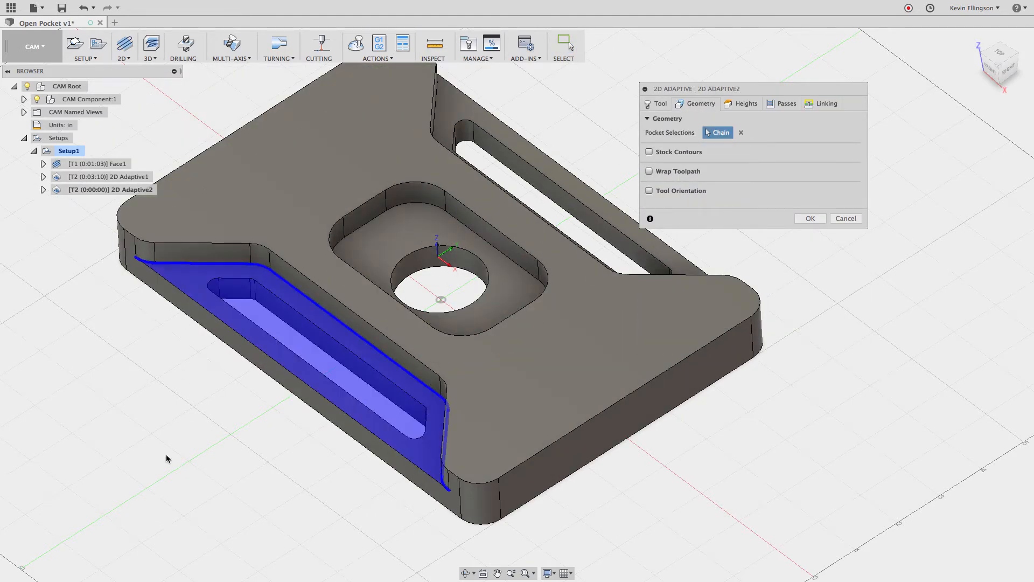
{"action": "left_click", "coordinate": [810, 218]}
{"action": "middle_click_drag", "start_coordinate": [143, 447], "coordinate": [201, 422]}
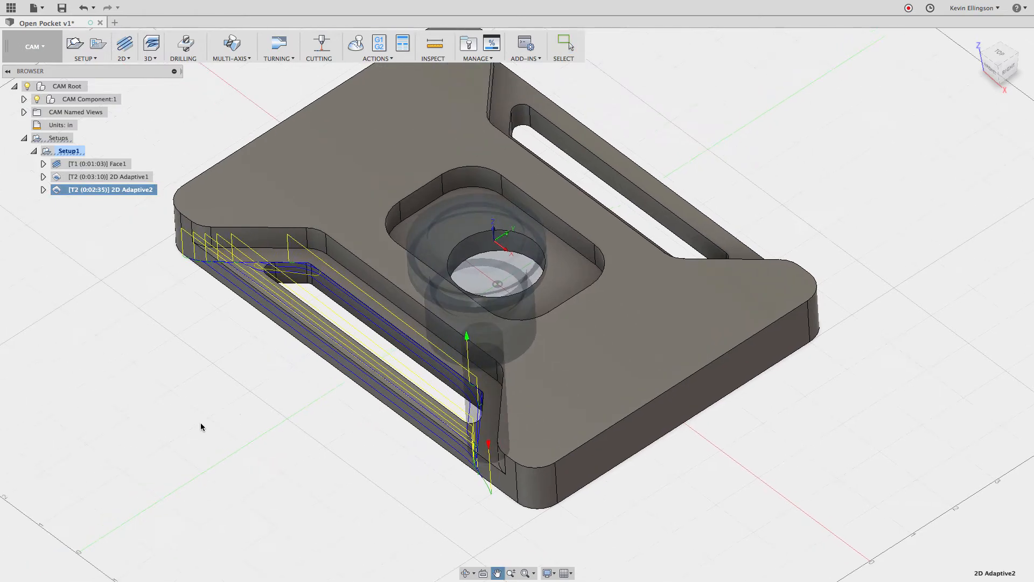
{"action": "left_click", "coordinate": [172, 372]}
{"action": "left_click", "coordinate": [102, 189]}
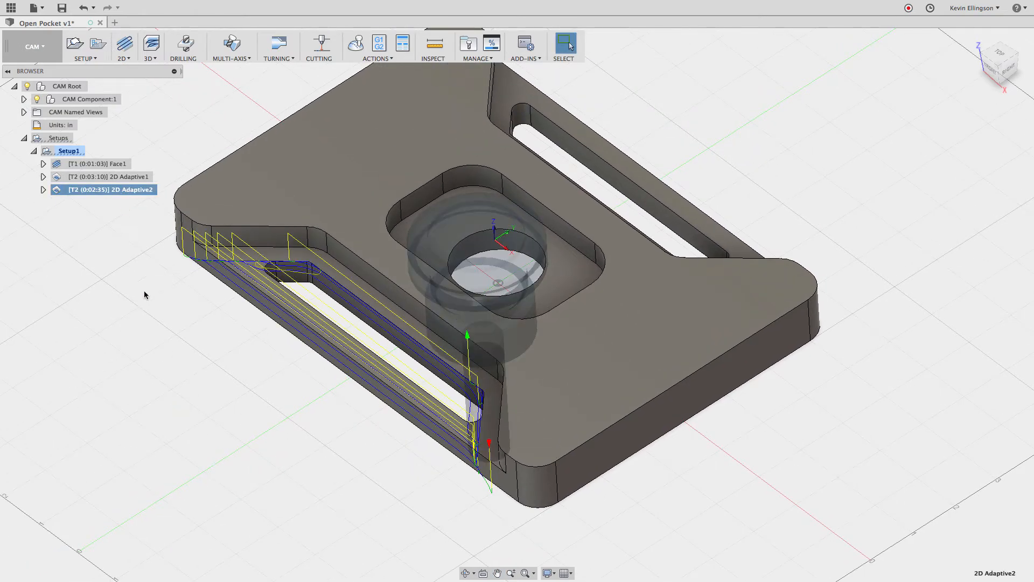
{"action": "scroll", "coordinate": [224, 347], "scroll_direction": "up", "scroll_amount": 1}
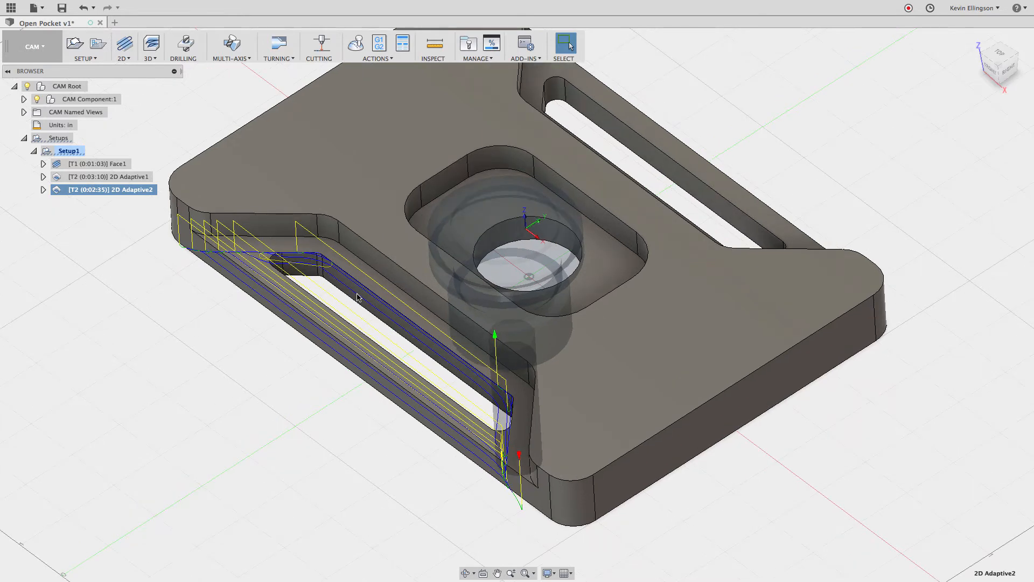
{"action": "left_click", "coordinate": [160, 314]}
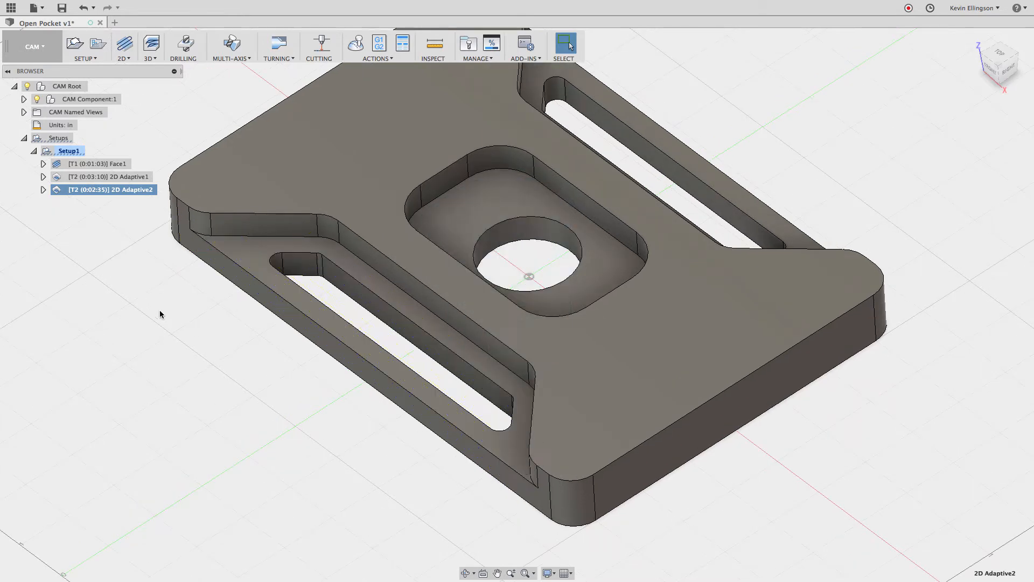
Simulate Setup1 with the stock displayed, play the second adaptive cut on the front ledge at varying speeds, and close the simulation
{"action": "left_click", "coordinate": [76, 152]}
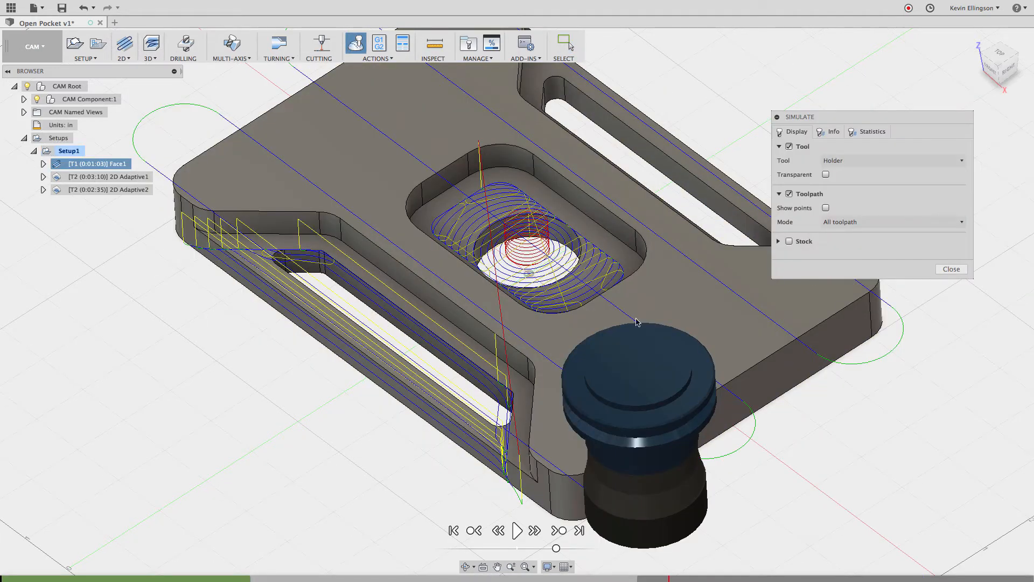
{"action": "left_click", "coordinate": [788, 242]}
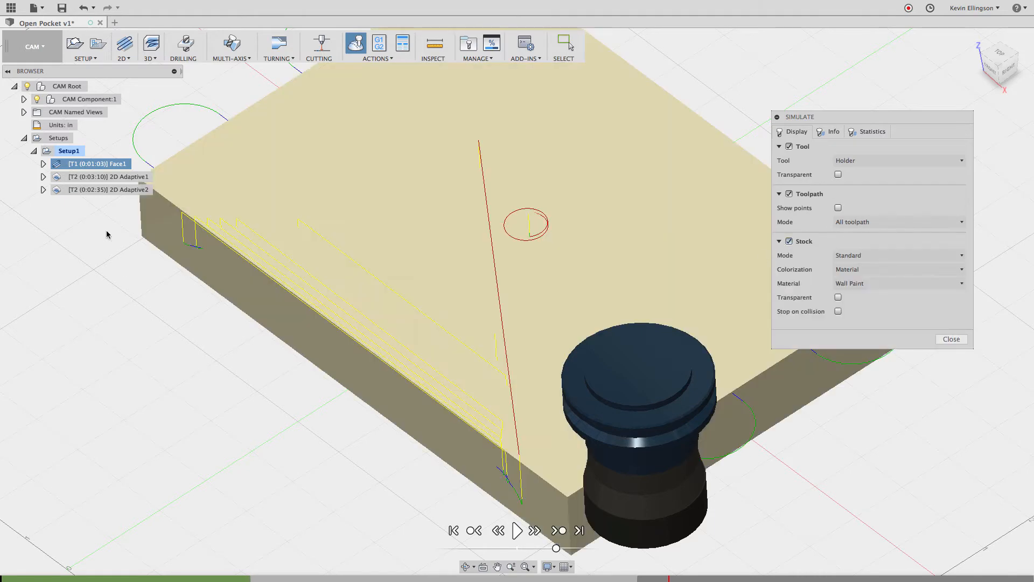
{"action": "left_click", "coordinate": [98, 190], "text": "shift"}
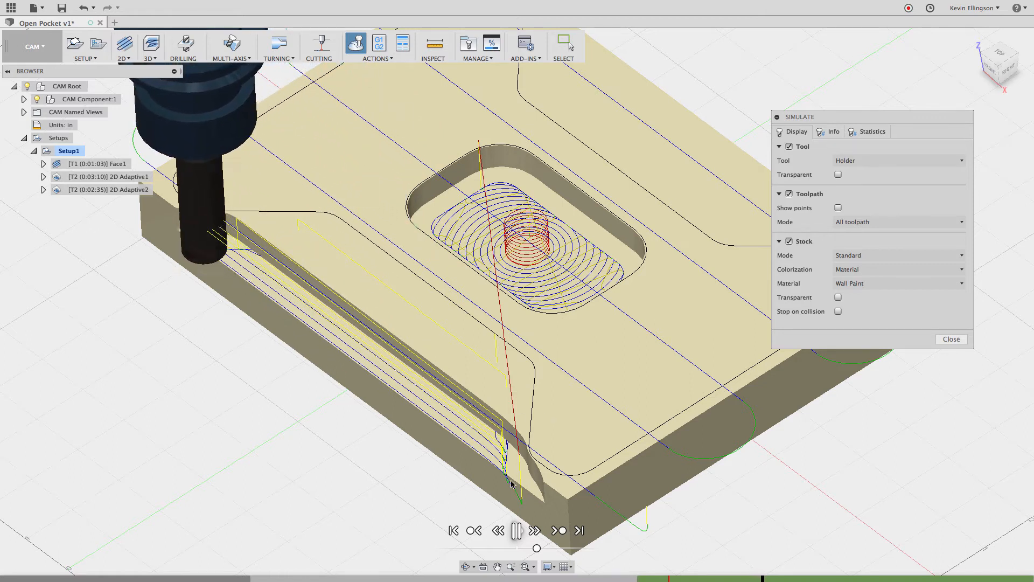
{"action": "mouse_move", "coordinate": [555, 548]}
{"action": "left_mouse_down"}
{"action": "mouse_move", "coordinate": [584, 547]}
{"action": "mouse_move", "coordinate": [575, 548]}
{"action": "left_mouse_up"}
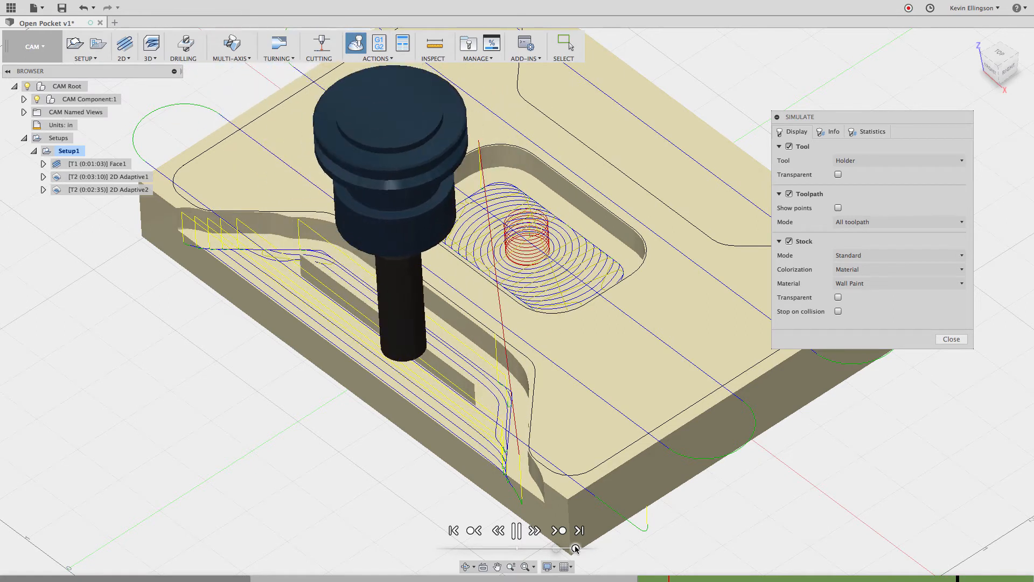
{"action": "left_click_drag", "start_coordinate": [575, 548], "coordinate": [569, 548]}
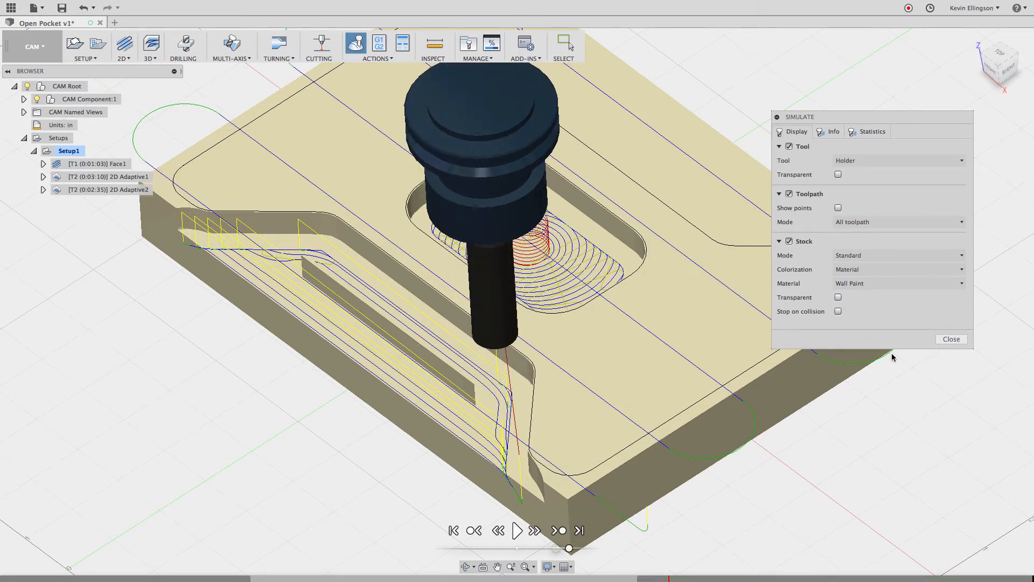
{"action": "left_click", "coordinate": [950, 339]}
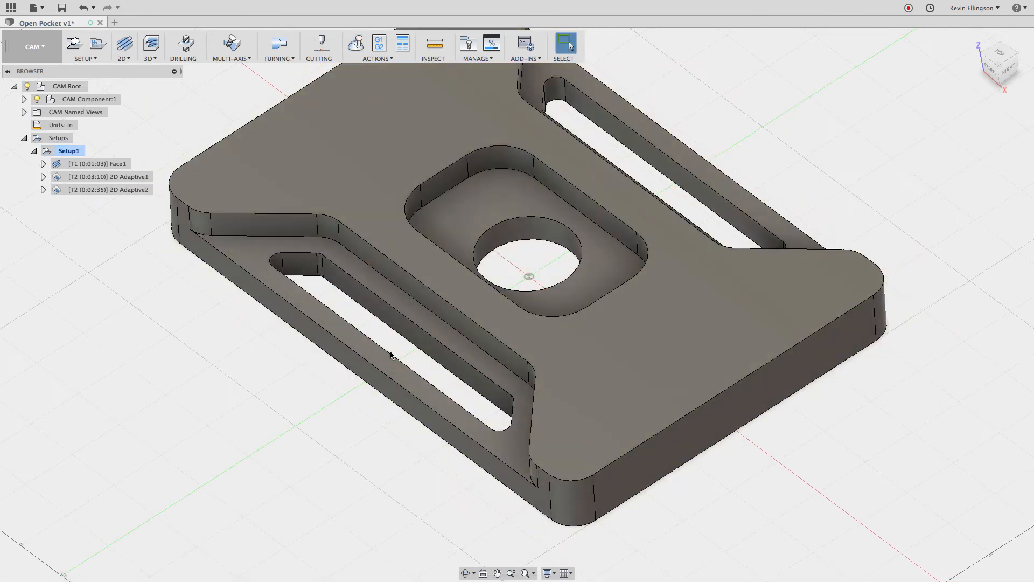
Edit the second 2D Adaptive operation, replacing its pocket selection with the ledge wall's base chain extended beyond the plate's outer side, and regenerate it
{"action": "left_click", "coordinate": [118, 190]}
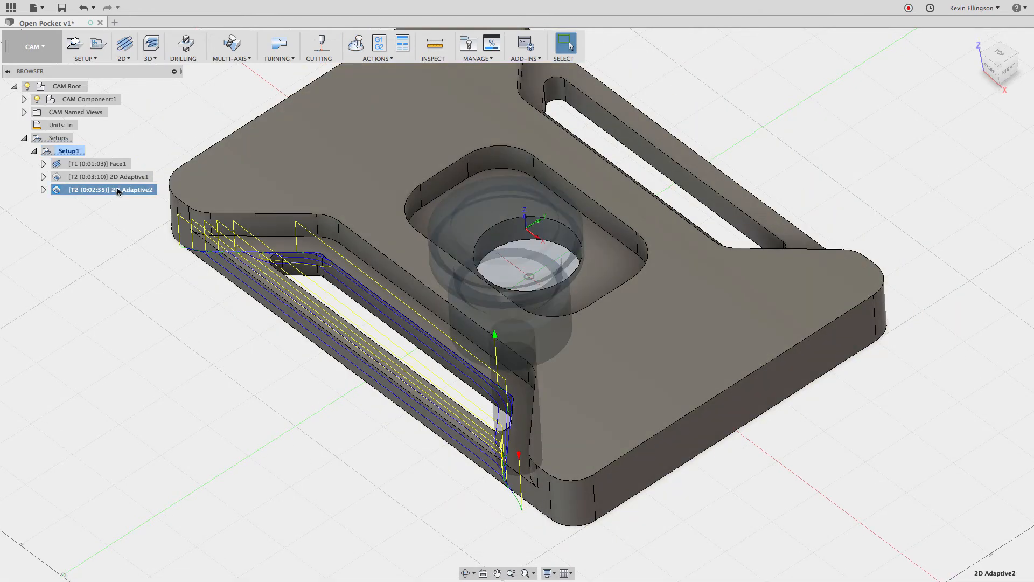
{"action": "right_click", "coordinate": [118, 190]}
{"action": "left_click", "coordinate": [125, 291]}
{"action": "left_click", "coordinate": [697, 103]}
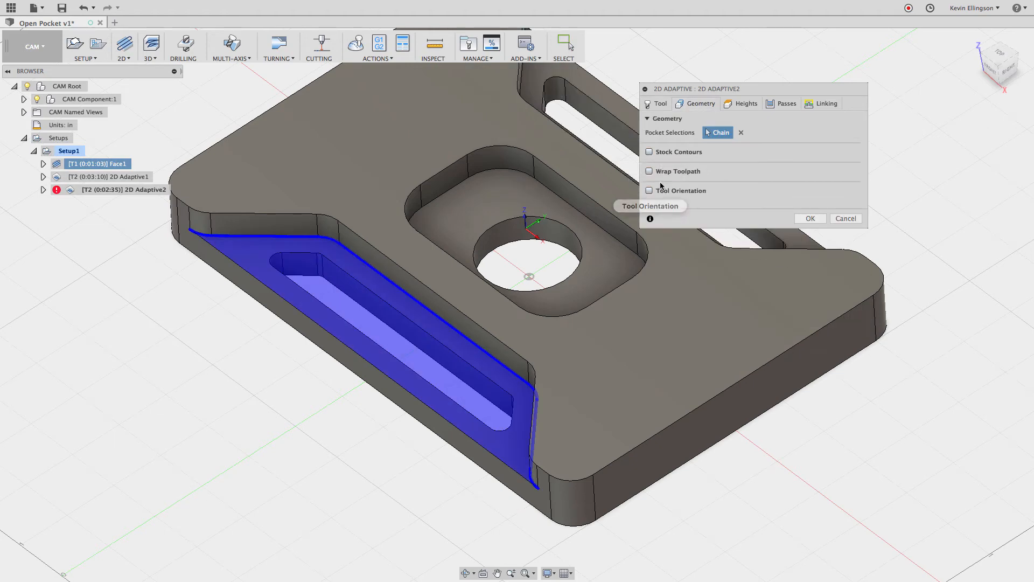
{"action": "left_click", "coordinate": [741, 133]}
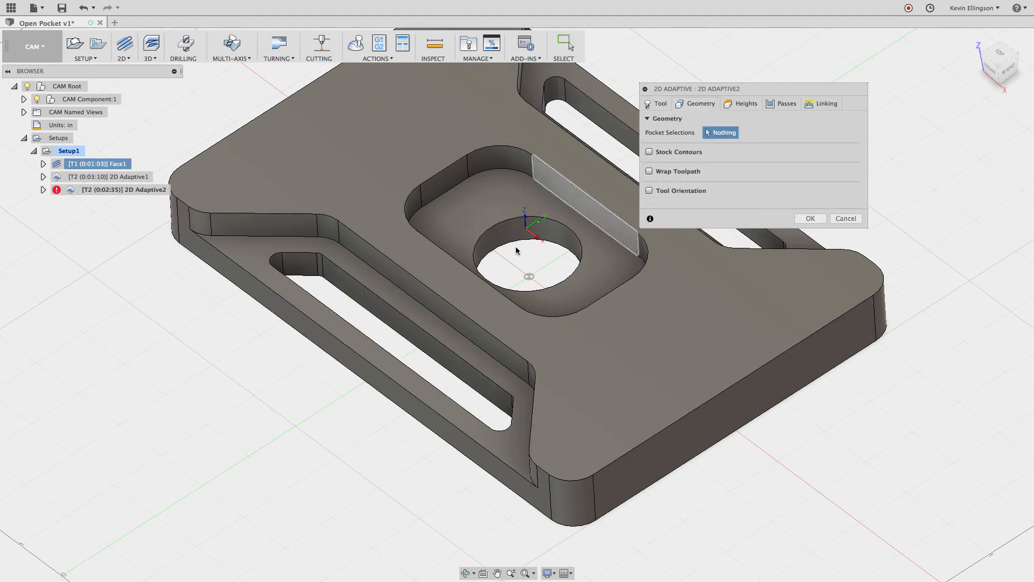
{"action": "left_click", "coordinate": [423, 308]}
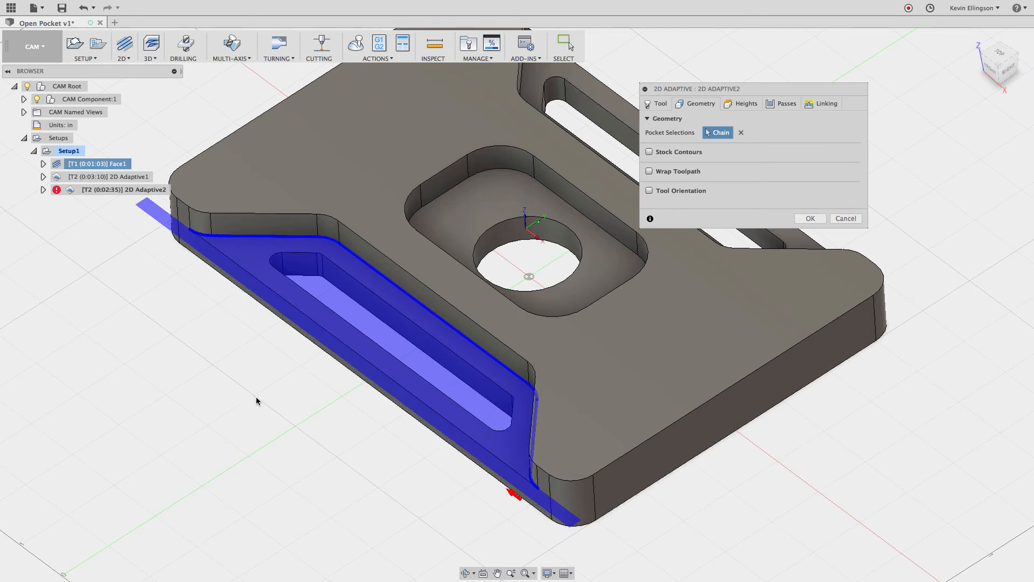
{"action": "key", "text": "Return"}
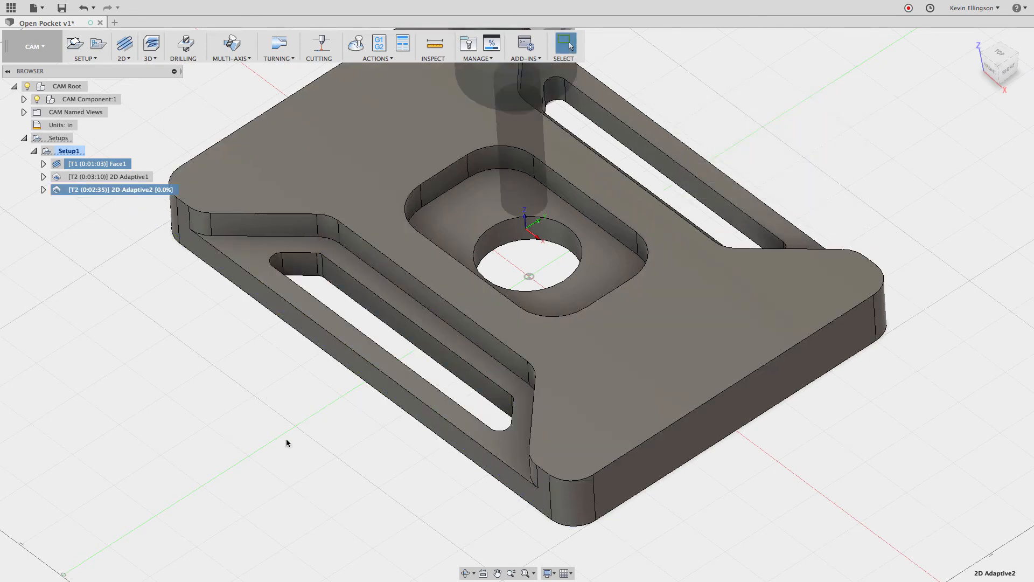
Simulate Setup1 from the second adaptive operation with the stock displayed, play the extended ledge cut, and close the simulation
{"action": "left_click", "coordinate": [132, 247]}
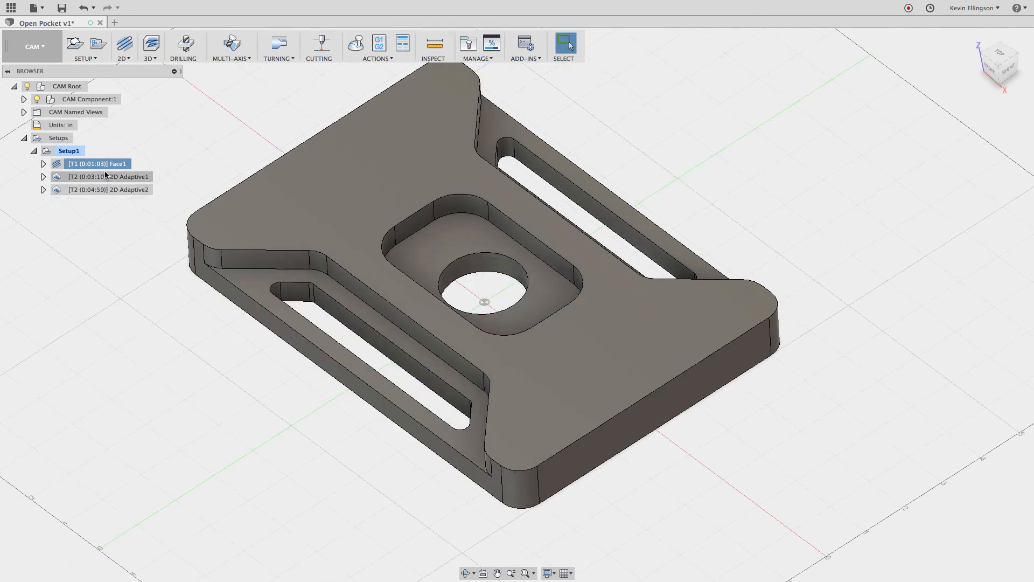
{"action": "left_click", "coordinate": [73, 151]}
{"action": "left_click", "coordinate": [357, 43]}
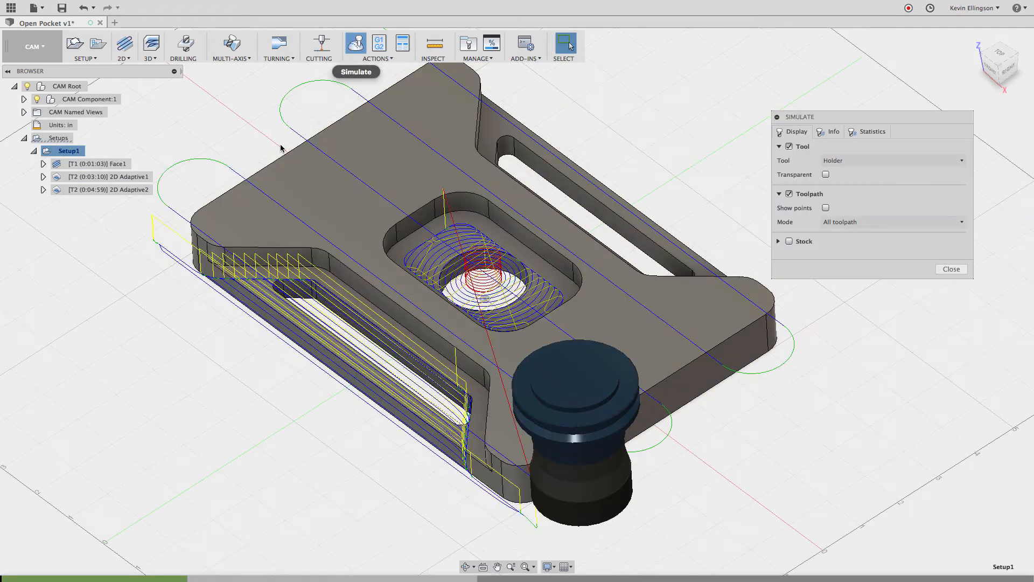
{"action": "left_click", "coordinate": [122, 190]}
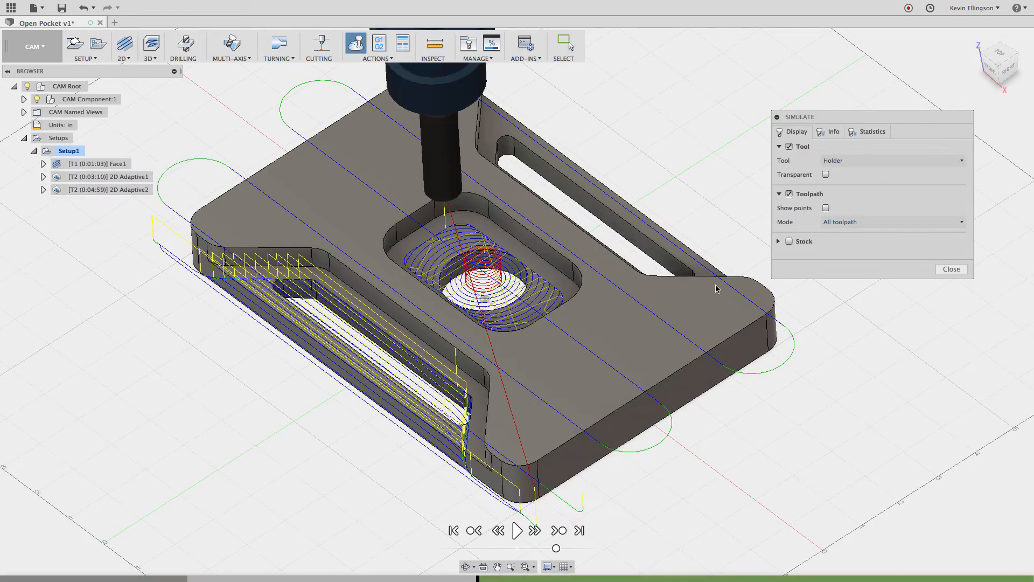
{"action": "left_click", "coordinate": [788, 242]}
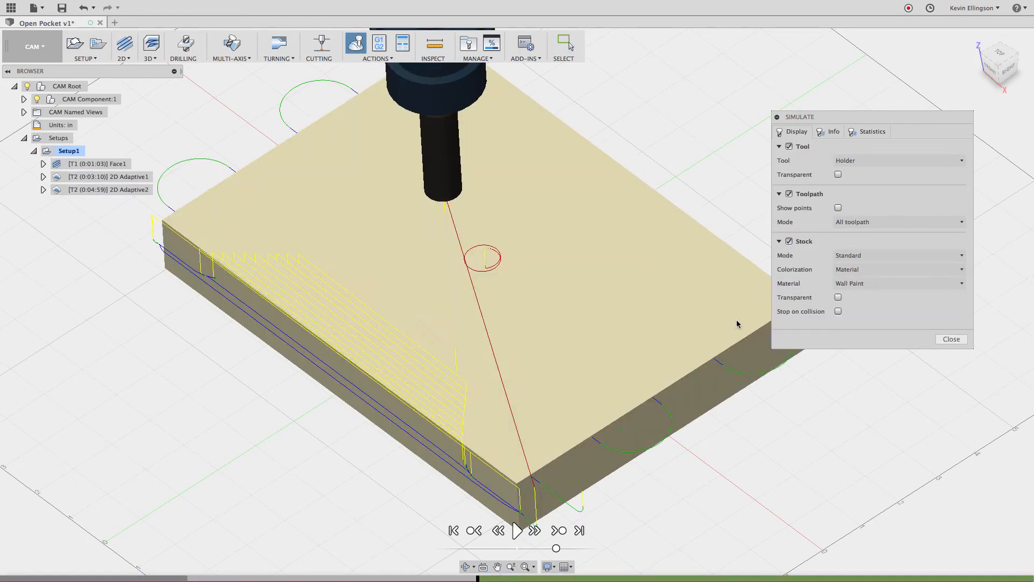
{"action": "left_click", "coordinate": [518, 533]}
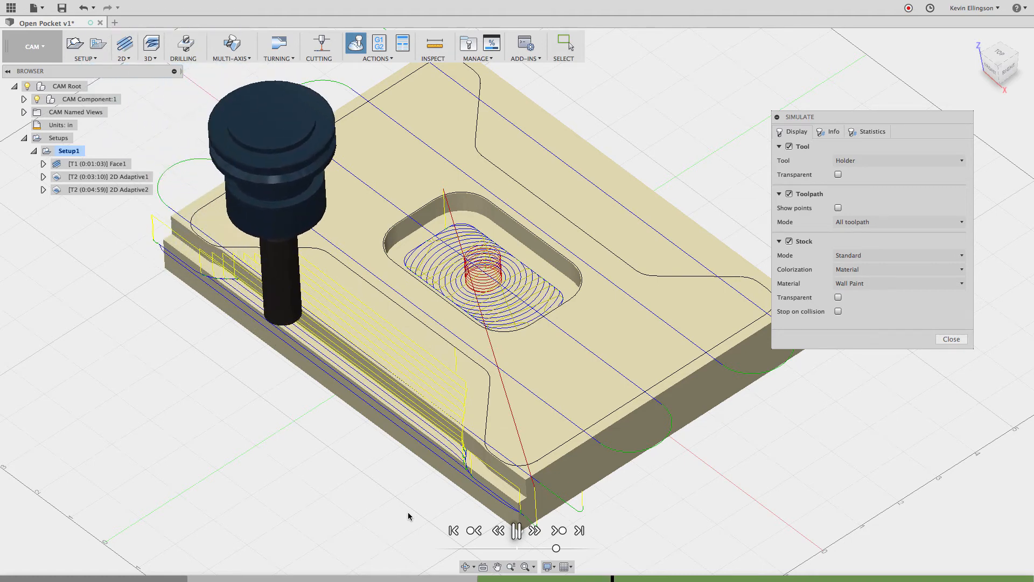
{"action": "mouse_move", "coordinate": [557, 548]}
{"action": "left_mouse_down"}
{"action": "mouse_move", "coordinate": [594, 548]}
{"action": "mouse_move", "coordinate": [535, 547]}
{"action": "mouse_move", "coordinate": [555, 547]}
{"action": "left_mouse_up"}
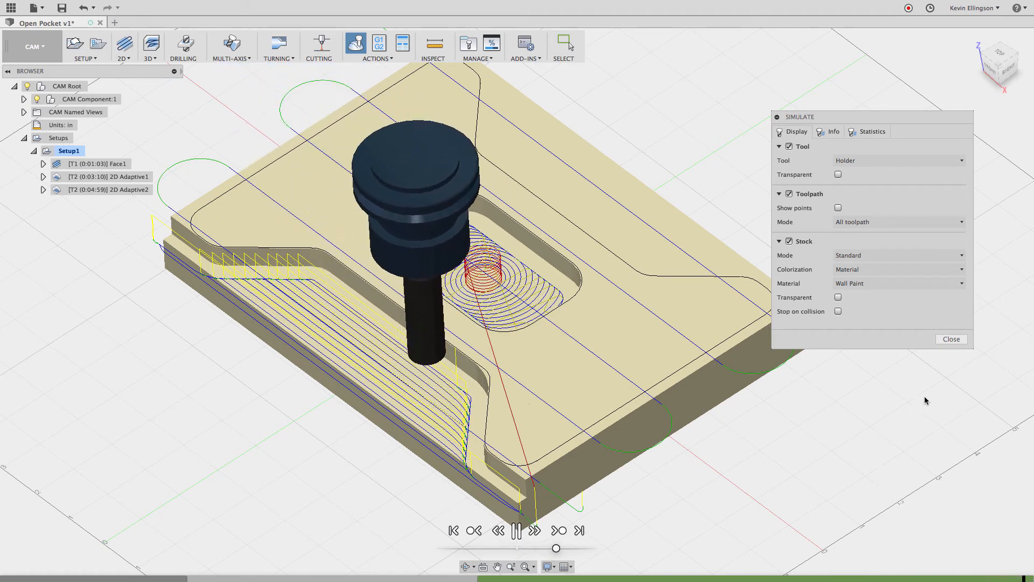
{"action": "left_click", "coordinate": [951, 339]}
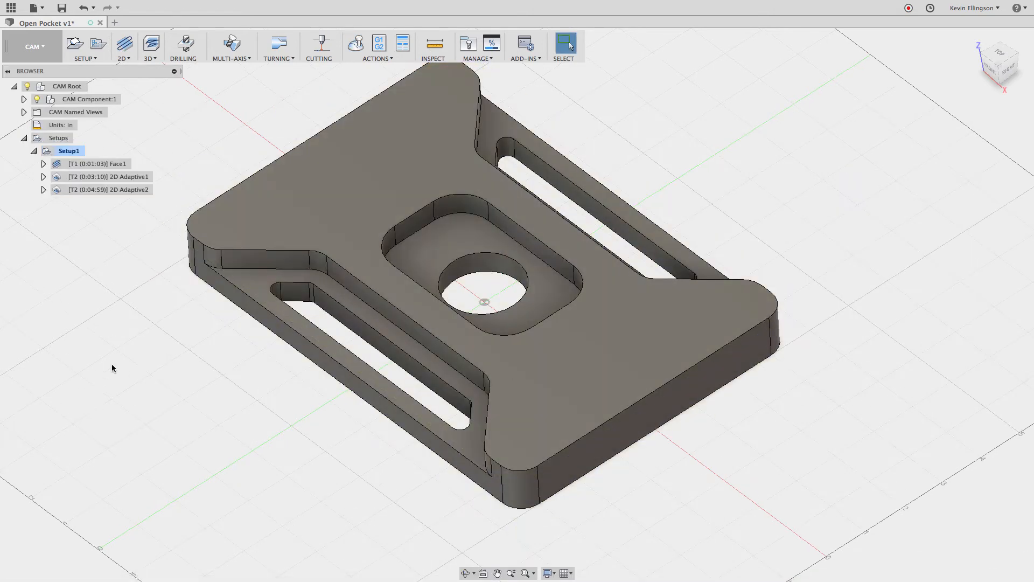
Edit the second 2D Adaptive operation, replacing its pocket selection with the front ledge's unextended base chain, enable Stock Contours, and regenerate it
{"action": "right_click", "coordinate": [138, 190]}
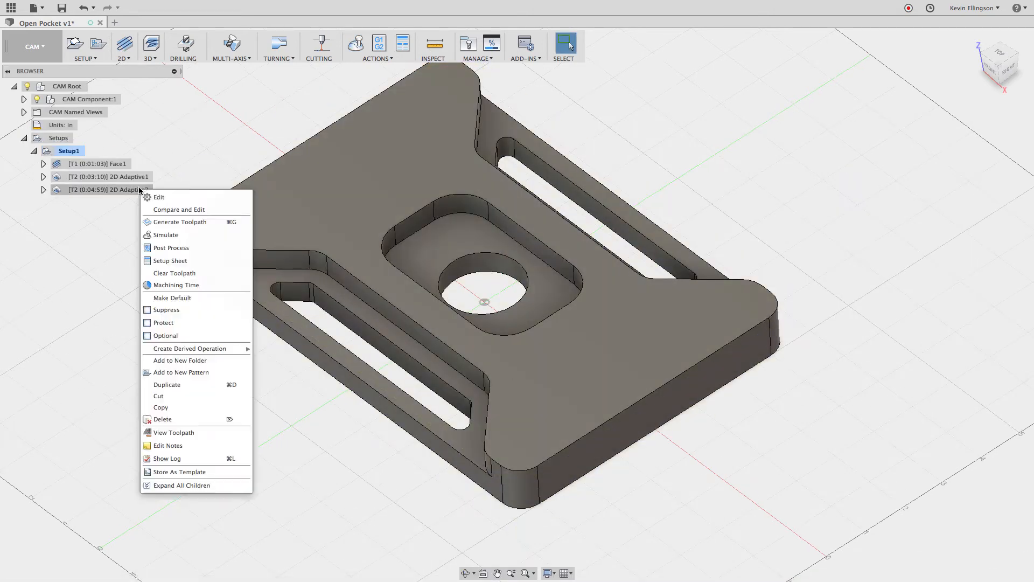
{"action": "left_click", "coordinate": [153, 195]}
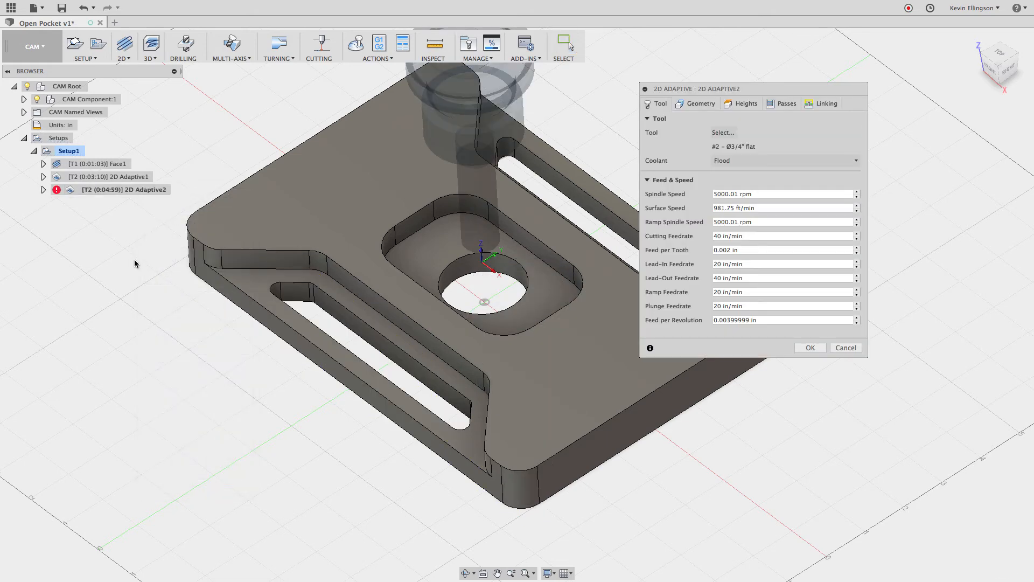
{"action": "left_click", "coordinate": [695, 103]}
{"action": "left_click", "coordinate": [741, 133]}
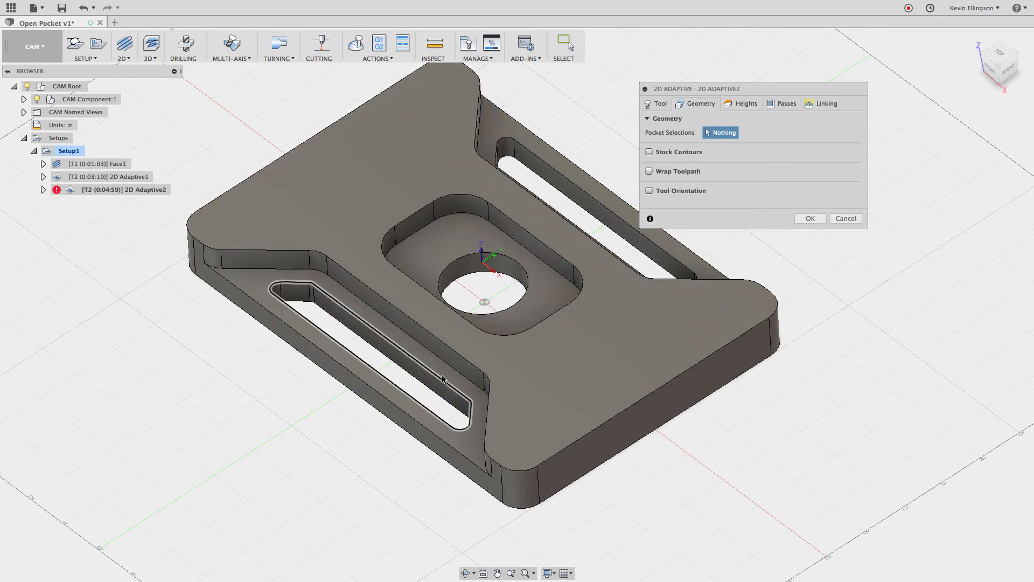
{"action": "left_click", "coordinate": [446, 375]}
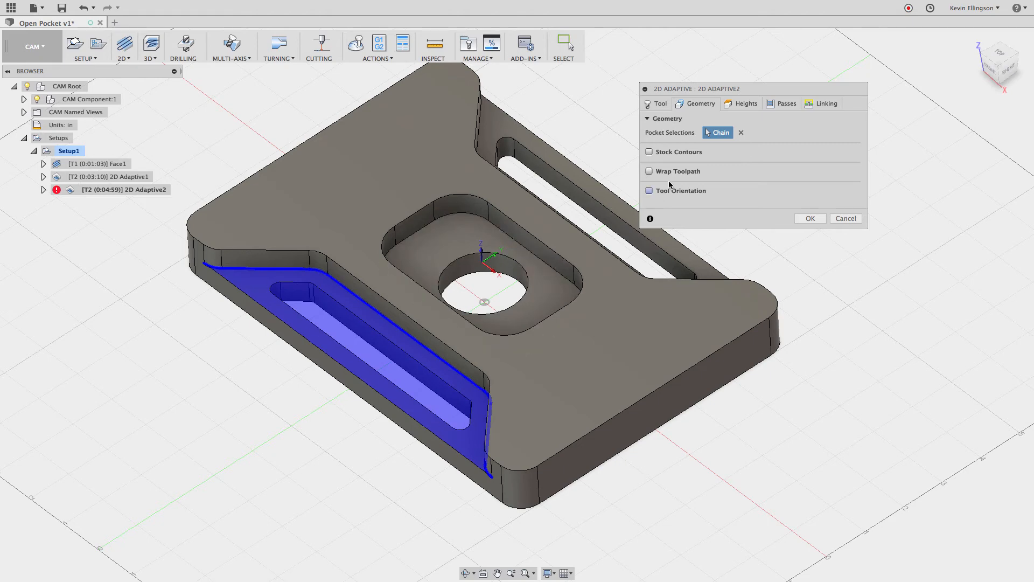
{"action": "left_click", "coordinate": [649, 152]}
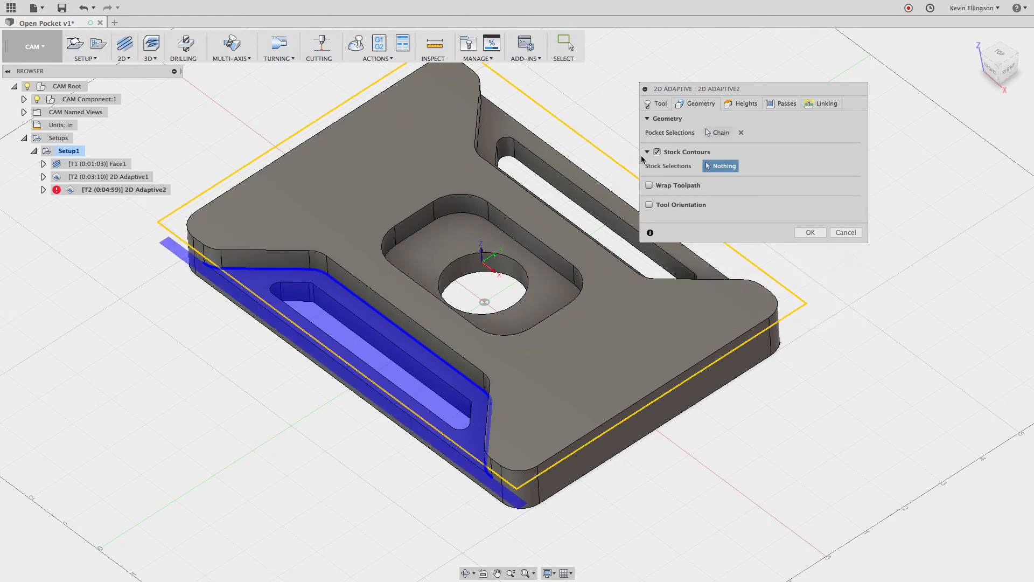
{"action": "left_click", "coordinate": [649, 152]}
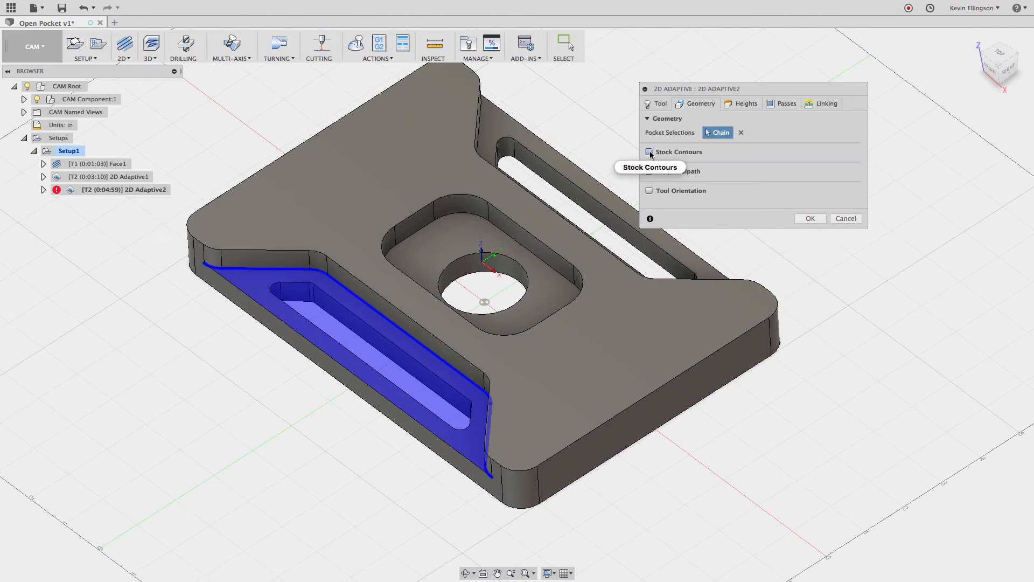
{"action": "left_click", "coordinate": [650, 153]}
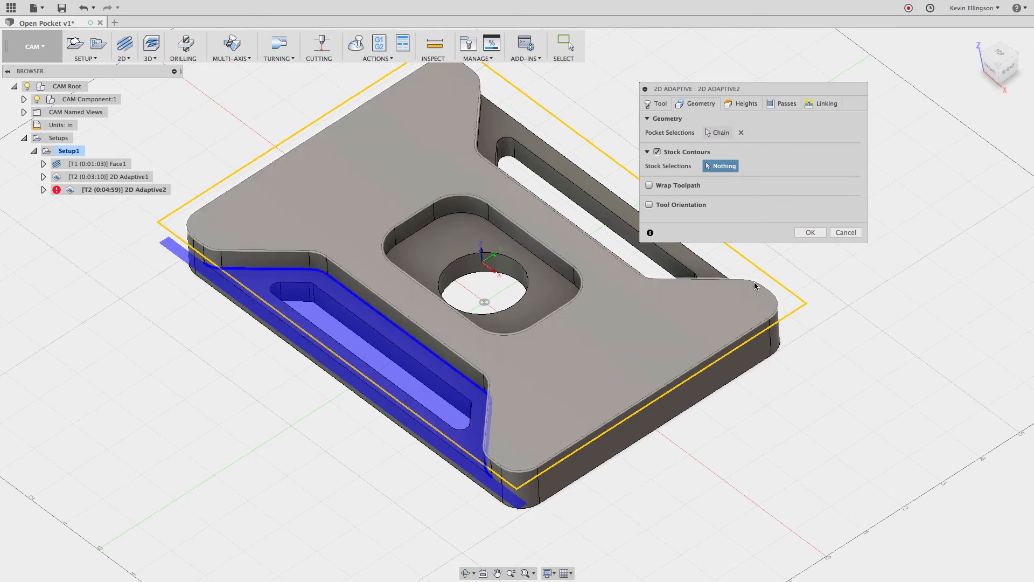
{"action": "left_click", "coordinate": [810, 232]}
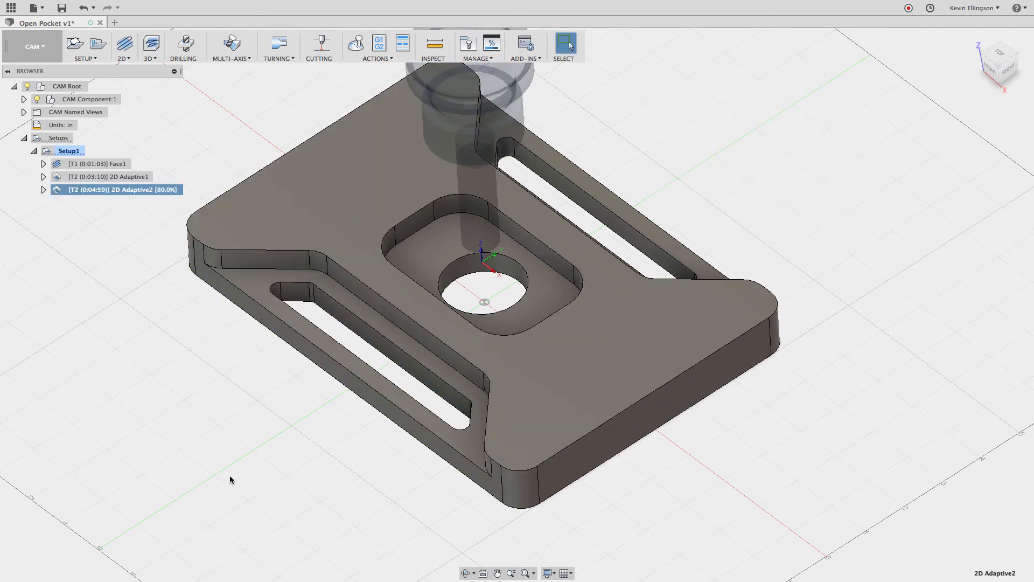
{"action": "left_click", "coordinate": [156, 382]}
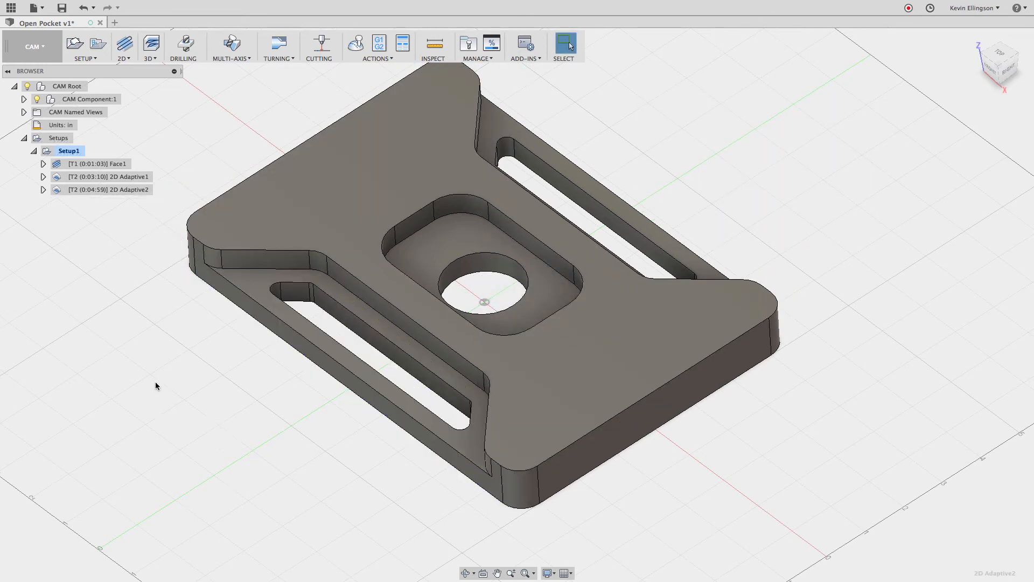
Compare the toolpaths of the first and second 2D Adaptive operations on the model
{"action": "left_click", "coordinate": [114, 181]}
{"action": "left_click", "coordinate": [113, 190]}
{"action": "left_click", "coordinate": [113, 181]}
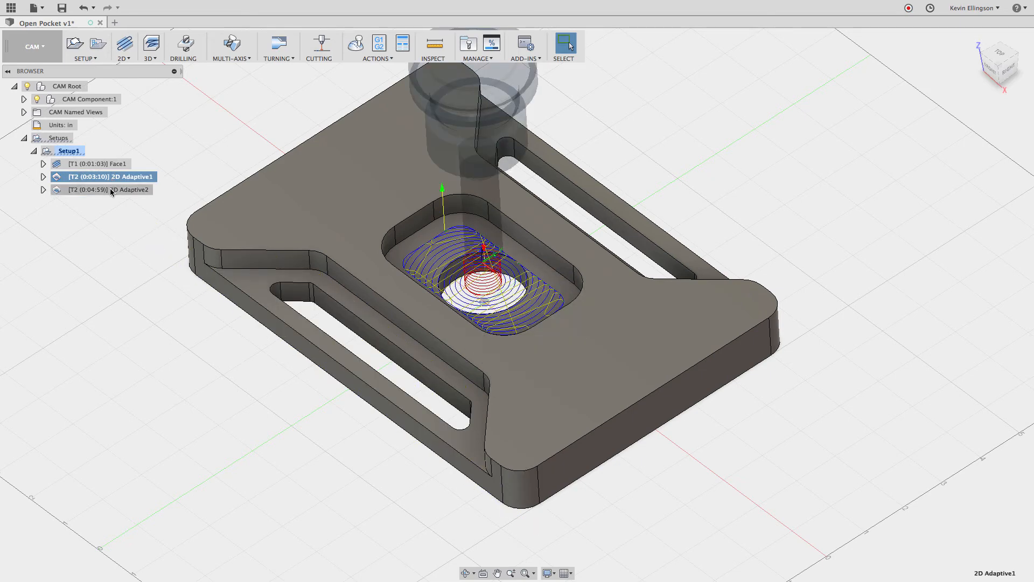
{"action": "left_click", "coordinate": [111, 188]}
{"action": "left_click", "coordinate": [111, 210]}
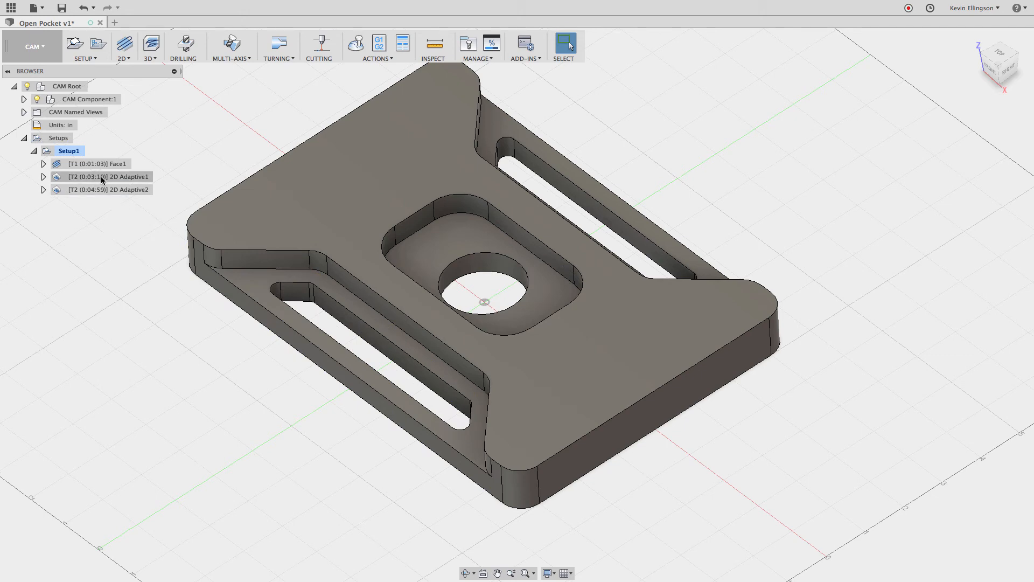
Review the passes settings of both 2D Adaptive operations, including stock to leave, and close each without changes
{"action": "right_click", "coordinate": [102, 180]}
{"action": "left_click", "coordinate": [120, 186]}
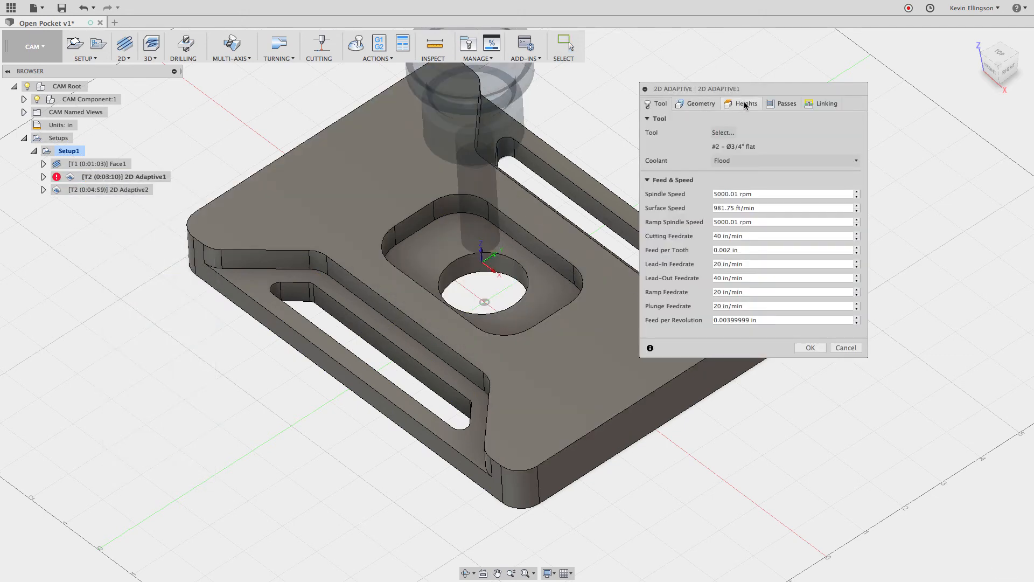
{"action": "left_click", "coordinate": [783, 103]}
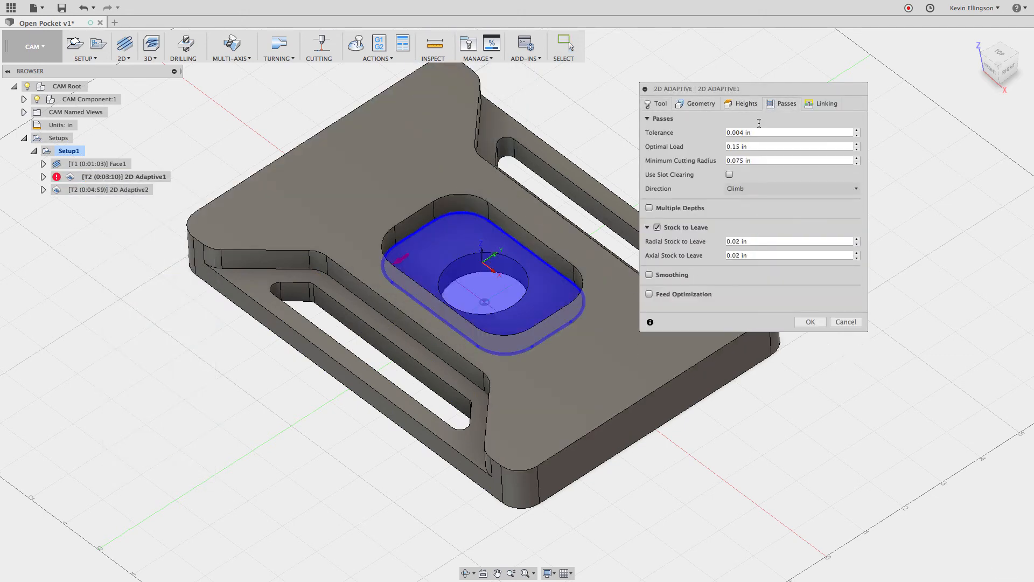
{"action": "left_click", "coordinate": [844, 323]}
{"action": "right_click", "coordinate": [91, 192]}
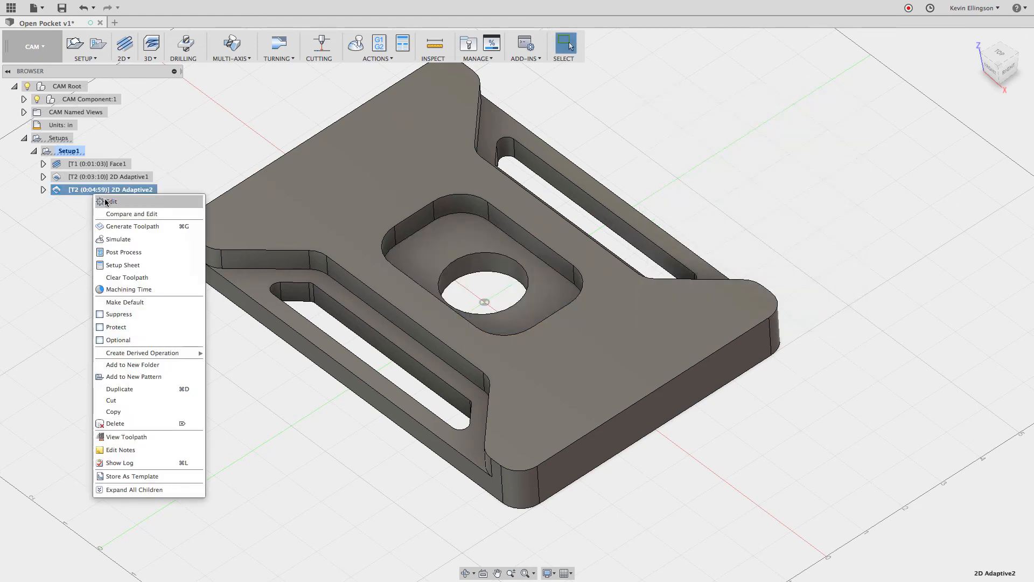
{"action": "left_click", "coordinate": [105, 203]}
{"action": "left_click", "coordinate": [776, 103]}
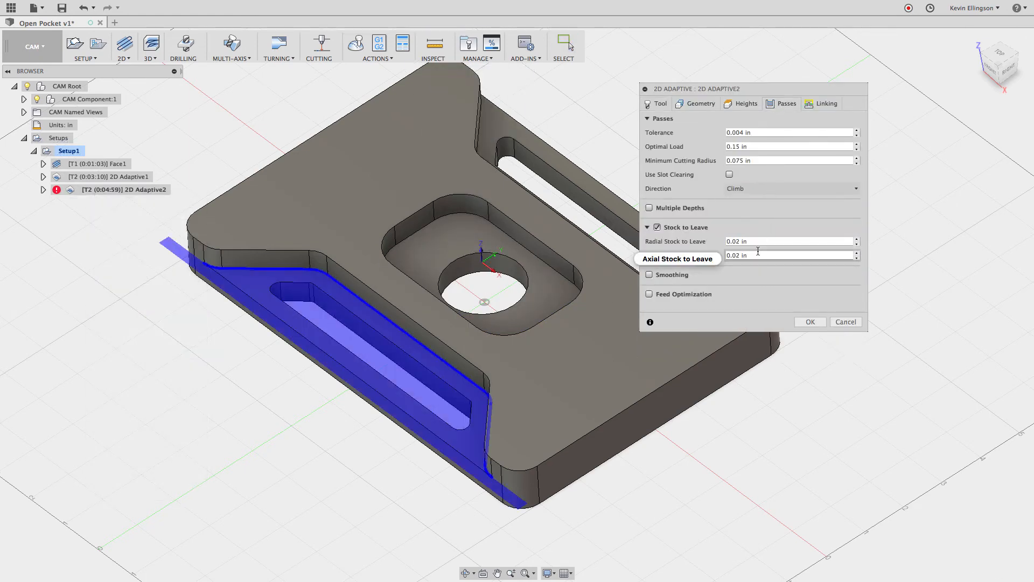
{"action": "left_click", "coordinate": [846, 322]}
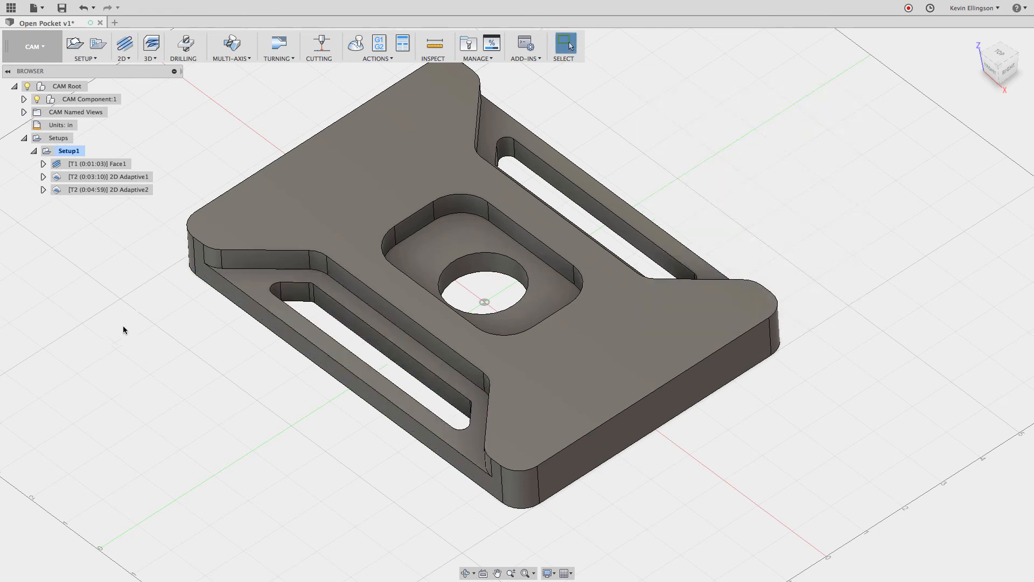
Create a 2D Pocket operation using the central pocket's floor chain and the front ledge's chain extended beyond the plate's outer side
{"action": "left_click", "coordinate": [131, 60]}
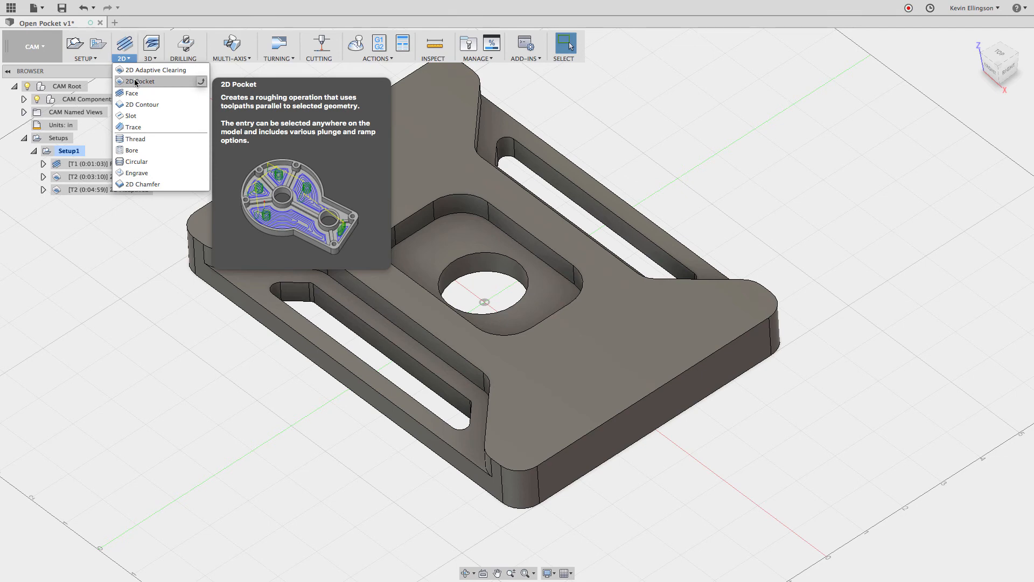
{"action": "left_click", "coordinate": [135, 82]}
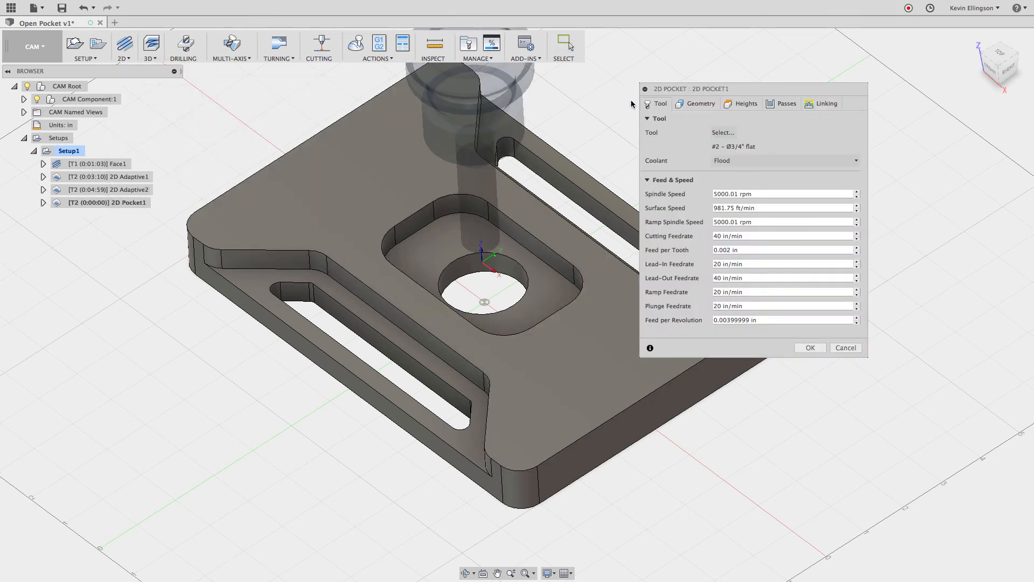
{"action": "left_click", "coordinate": [686, 107]}
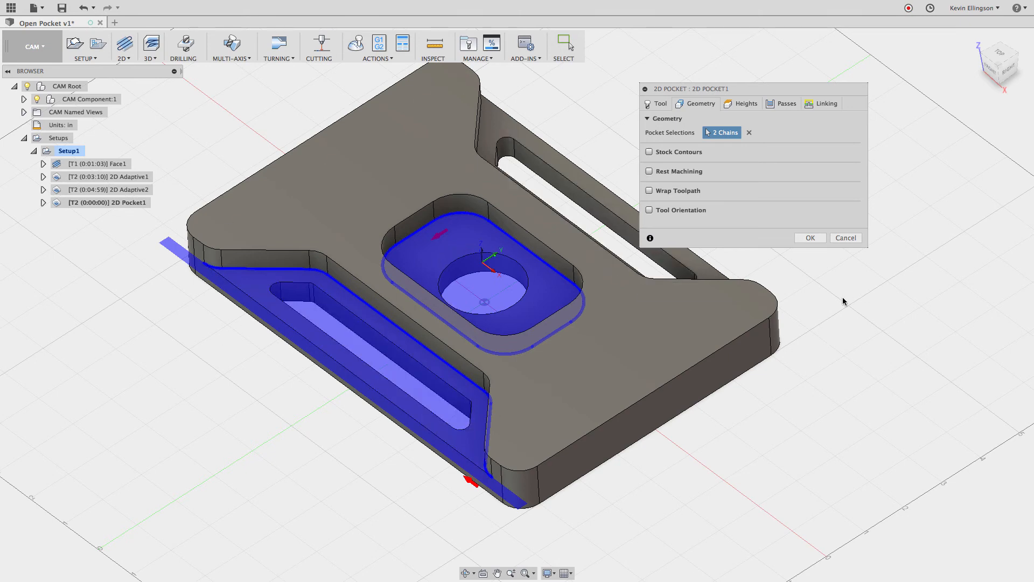
{"action": "left_click", "coordinate": [744, 104]}
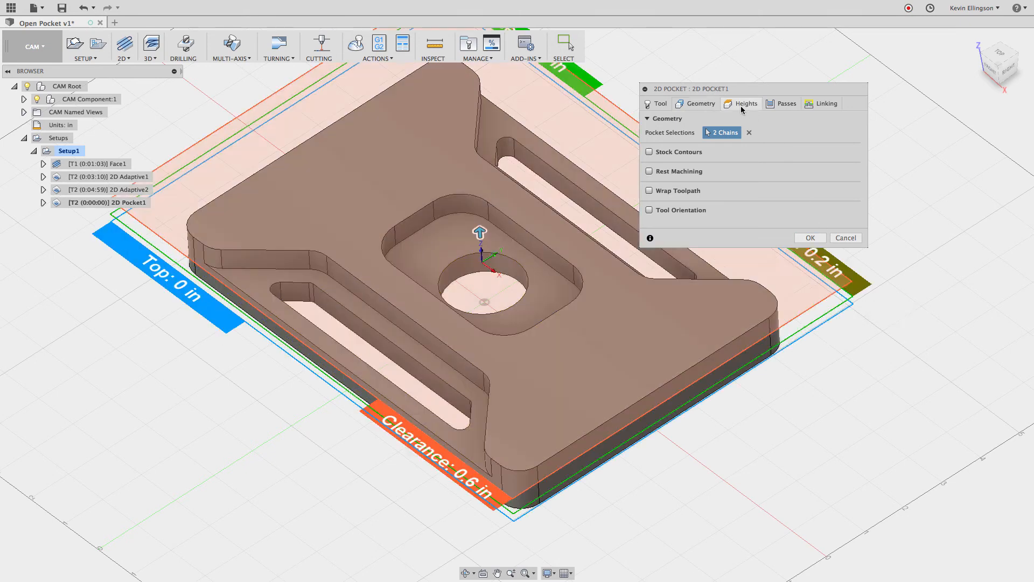
{"action": "left_click", "coordinate": [810, 363]}
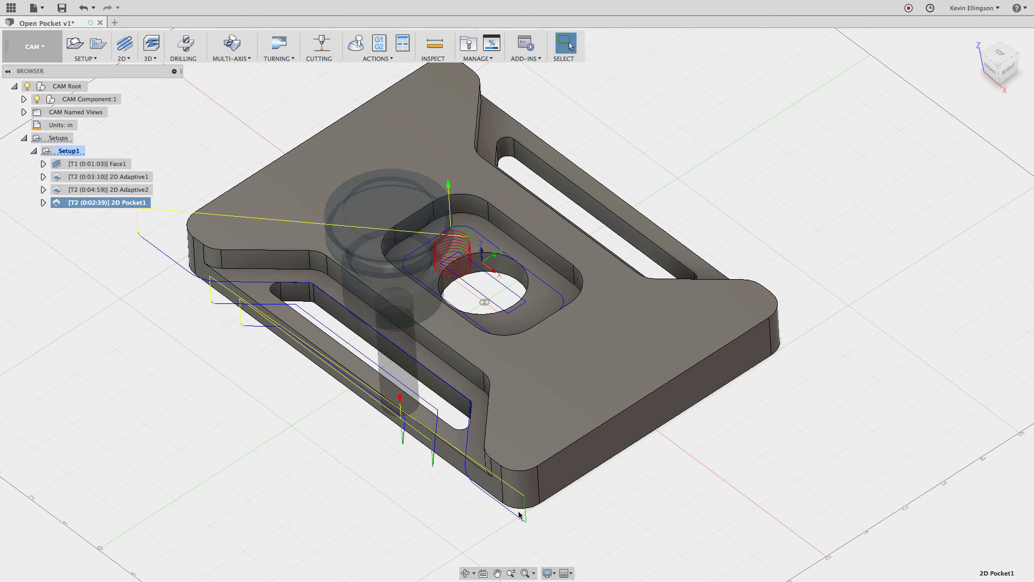
Edit the 2D Pocket operation, setting its top height from the selected contours with a 0.02 in offset, and regenerate it
{"action": "right_click", "coordinate": [135, 203]}
{"action": "left_click", "coordinate": [151, 211]}
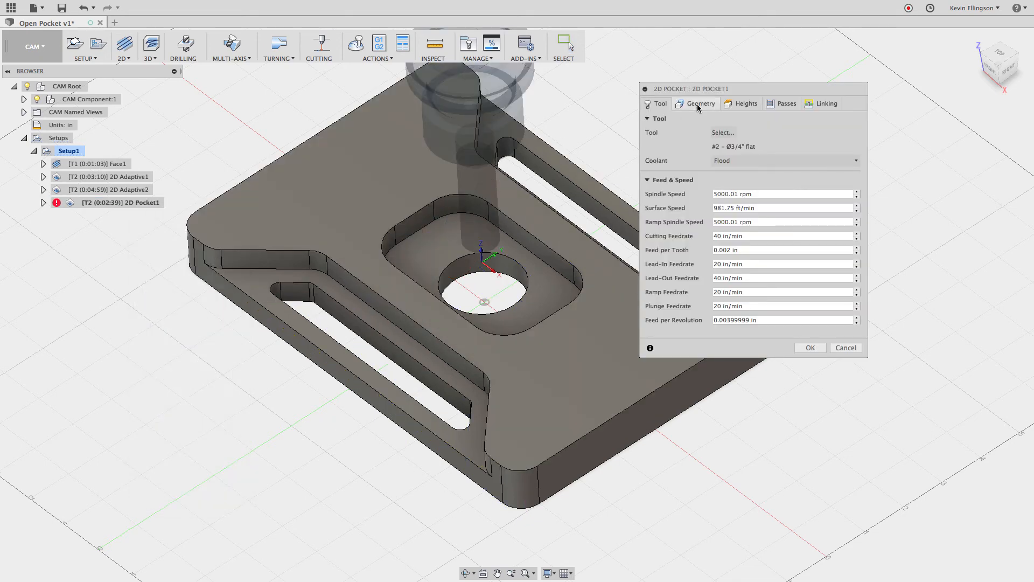
{"action": "left_click", "coordinate": [697, 104]}
{"action": "left_click", "coordinate": [742, 104]}
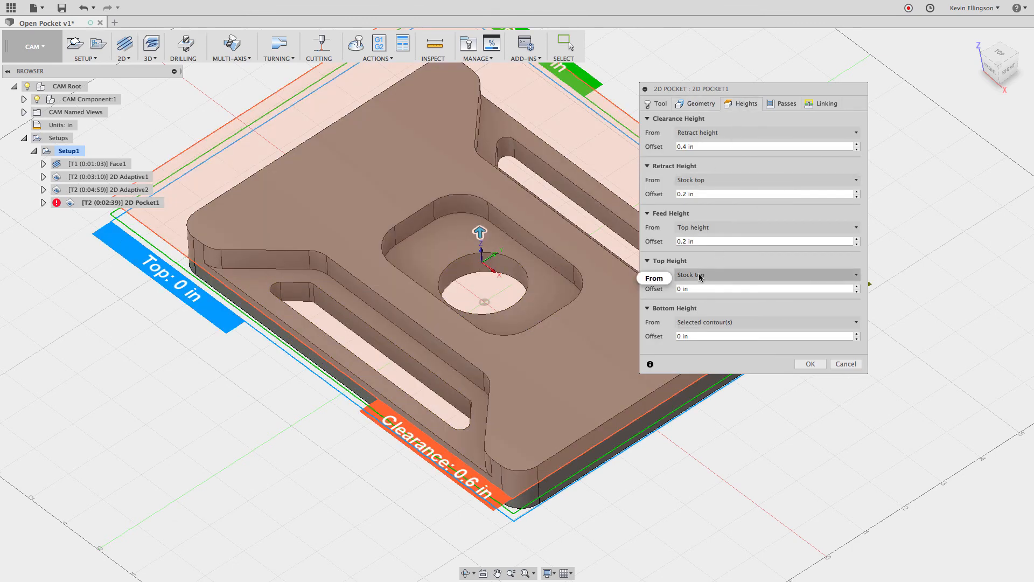
{"action": "left_click", "coordinate": [724, 276]}
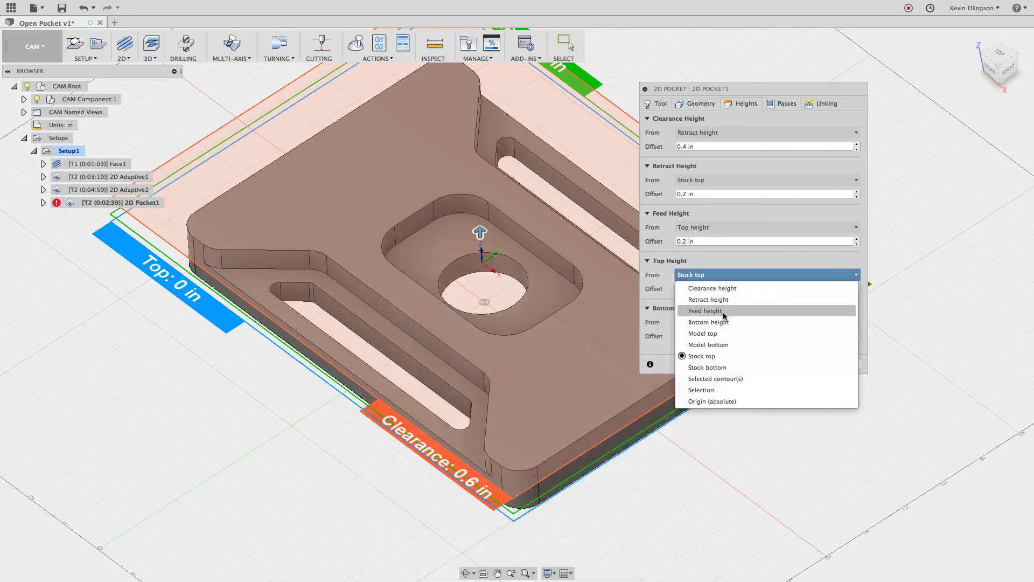
{"action": "left_click", "coordinate": [721, 379]}
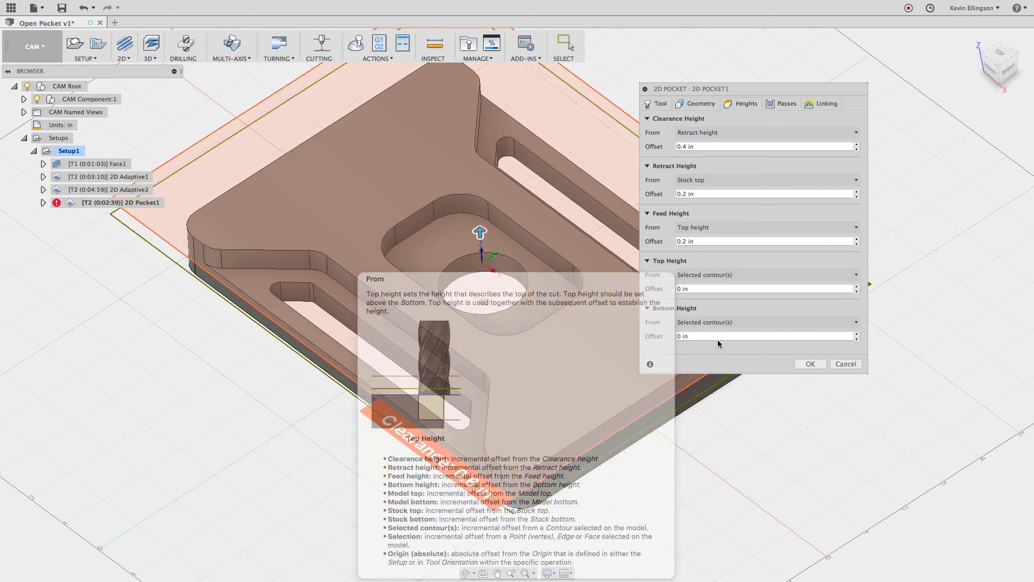
{"action": "left_click", "coordinate": [704, 288]}
{"action": "type", "text": ".02"}
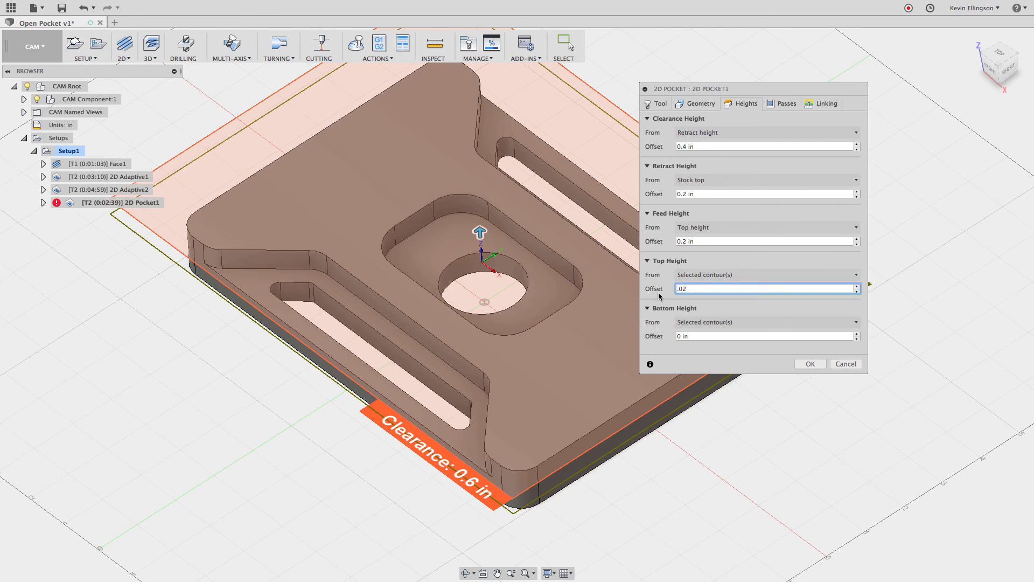
{"action": "left_click", "coordinate": [811, 364]}
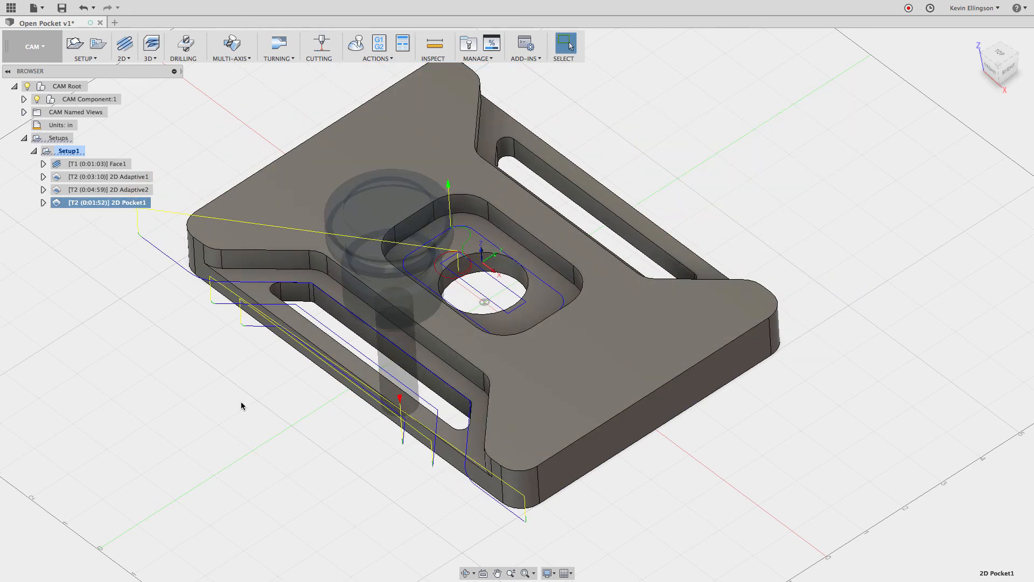
Inspect the 2D Pocket toolpath, replace its pocket selections with the central pocket's floor and the front ledge's face, and regenerate it
{"action": "scroll", "coordinate": [468, 272], "scroll_direction": "up", "scroll_amount": 2}
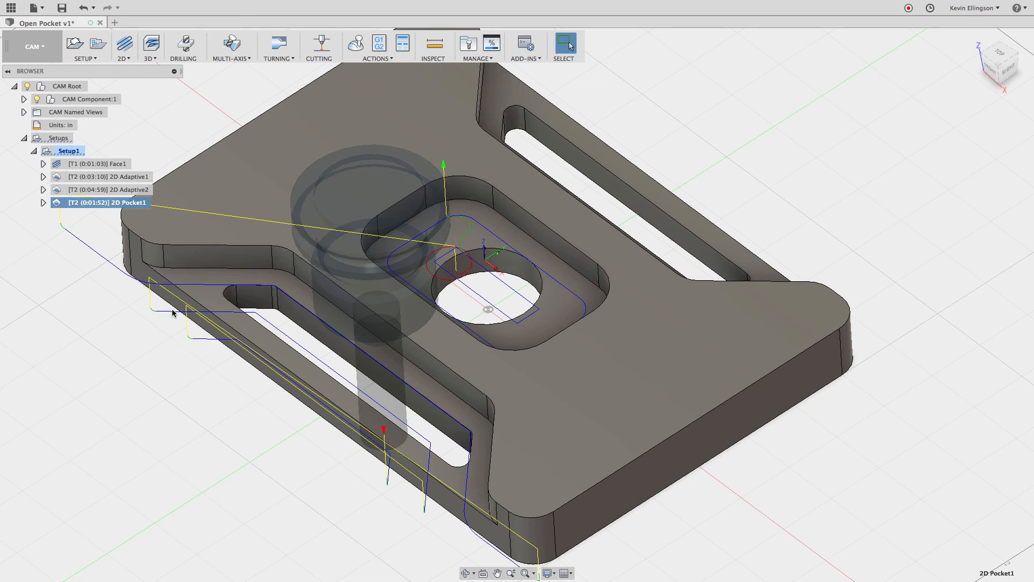
{"action": "scroll", "coordinate": [497, 516], "scroll_direction": "down", "scroll_amount": 5}
{"action": "middle_click_drag", "start_coordinate": [306, 498], "coordinate": [315, 466]}
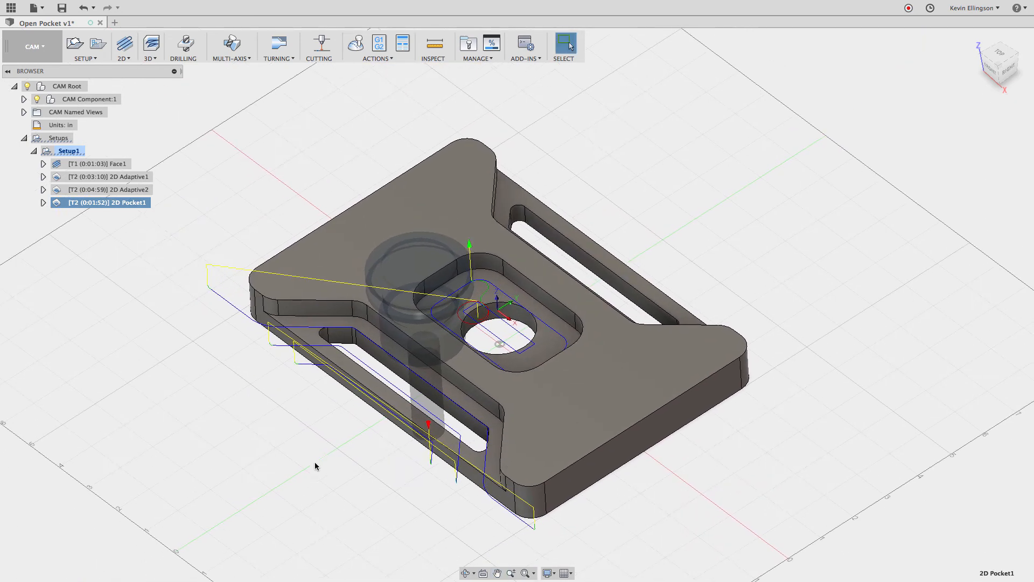
{"action": "right_click", "coordinate": [111, 204]}
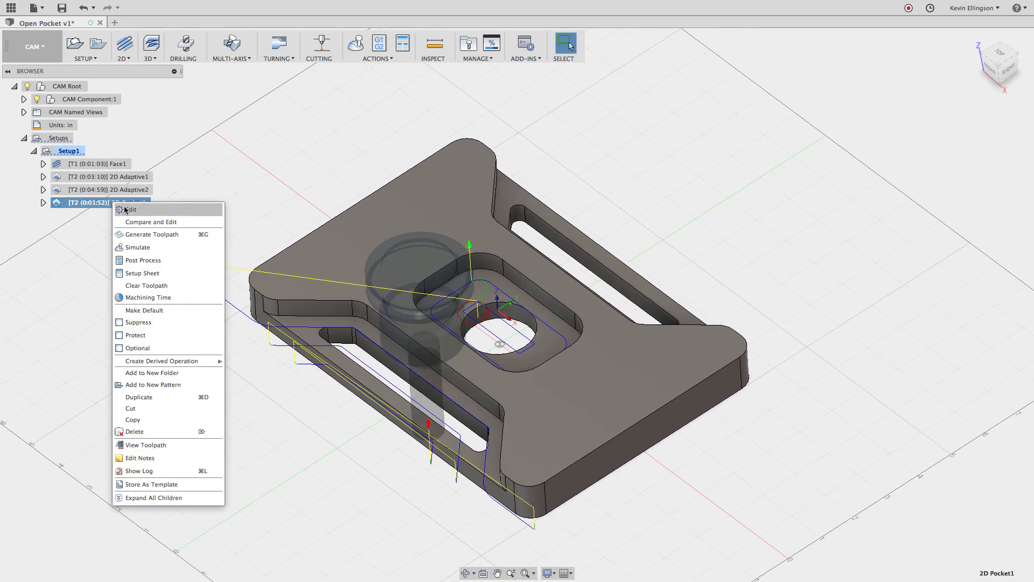
{"action": "left_click", "coordinate": [130, 210]}
{"action": "left_click", "coordinate": [695, 103]}
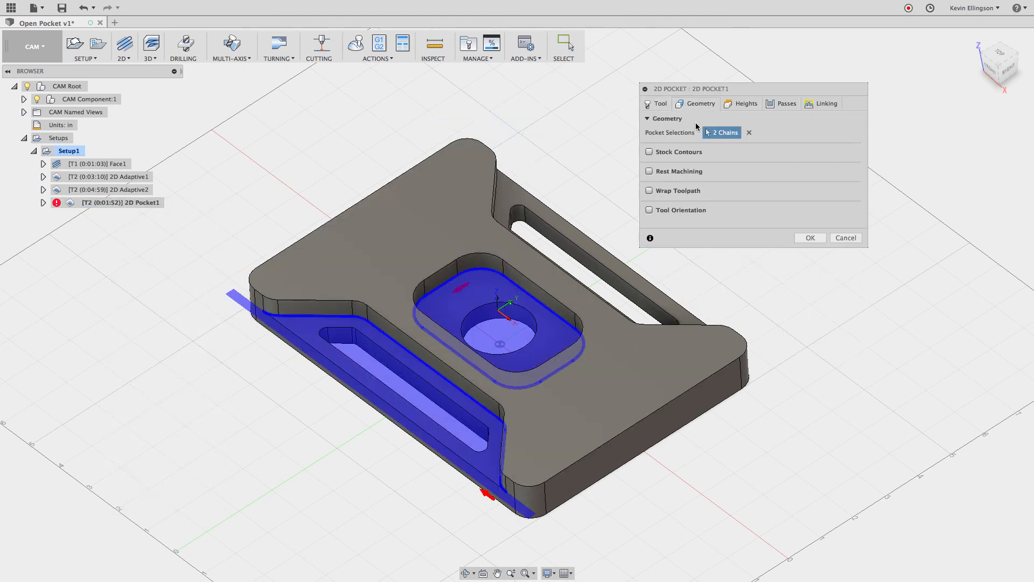
{"action": "left_click", "coordinate": [749, 132]}
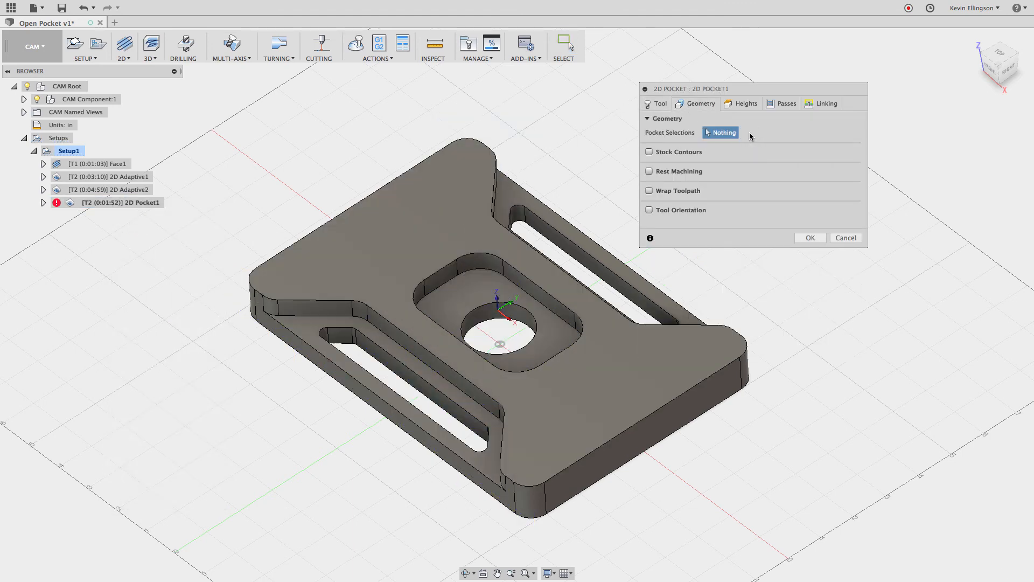
{"action": "left_click", "coordinate": [486, 291]}
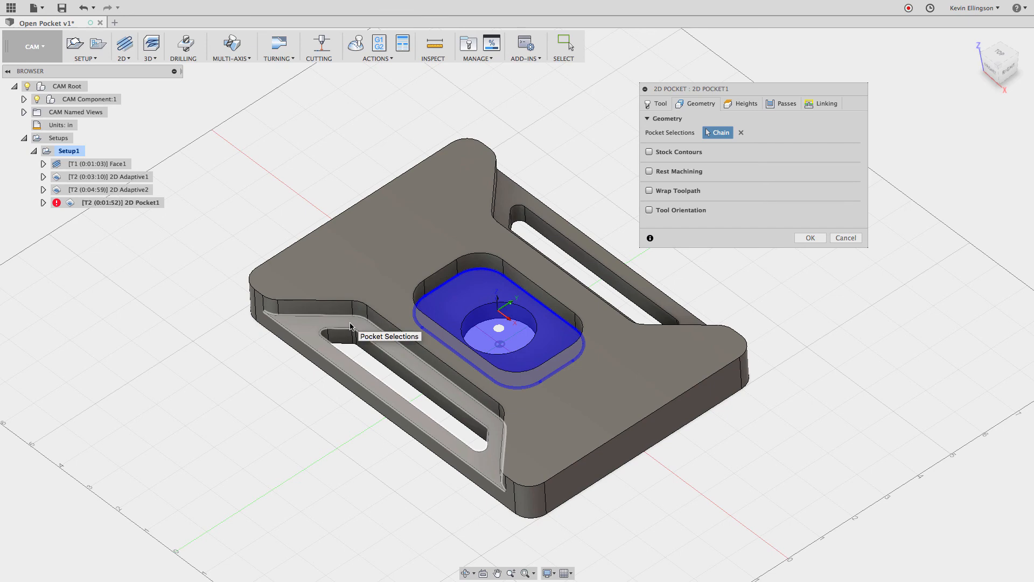
{"action": "left_click", "coordinate": [350, 326]}
{"action": "left_click", "coordinate": [810, 237]}
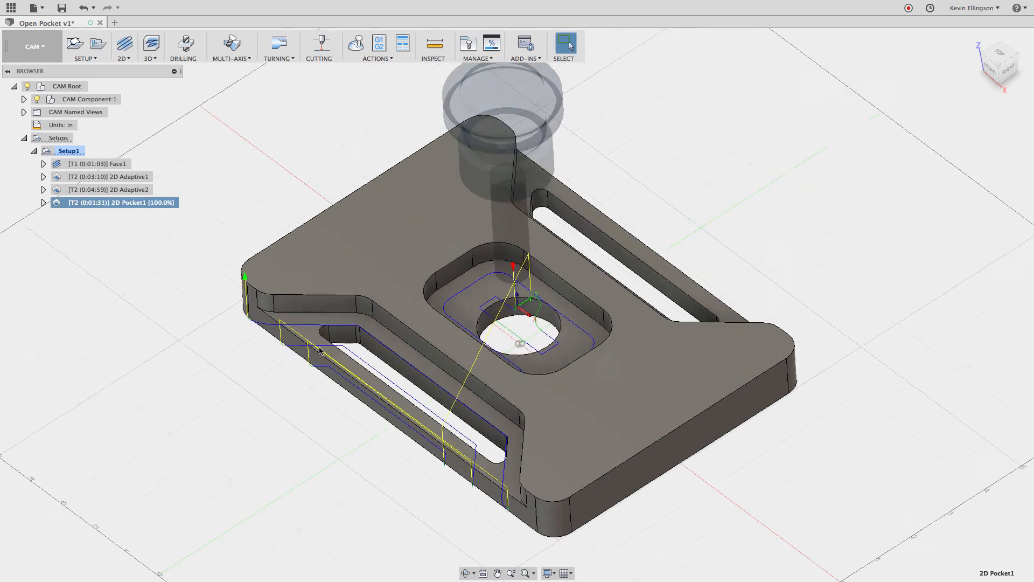
Examine the regenerated 2D Pocket toolpath up close in the central pocket and along the front ledge
{"action": "scroll", "coordinate": [554, 323], "scroll_direction": "up", "scroll_amount": 3}
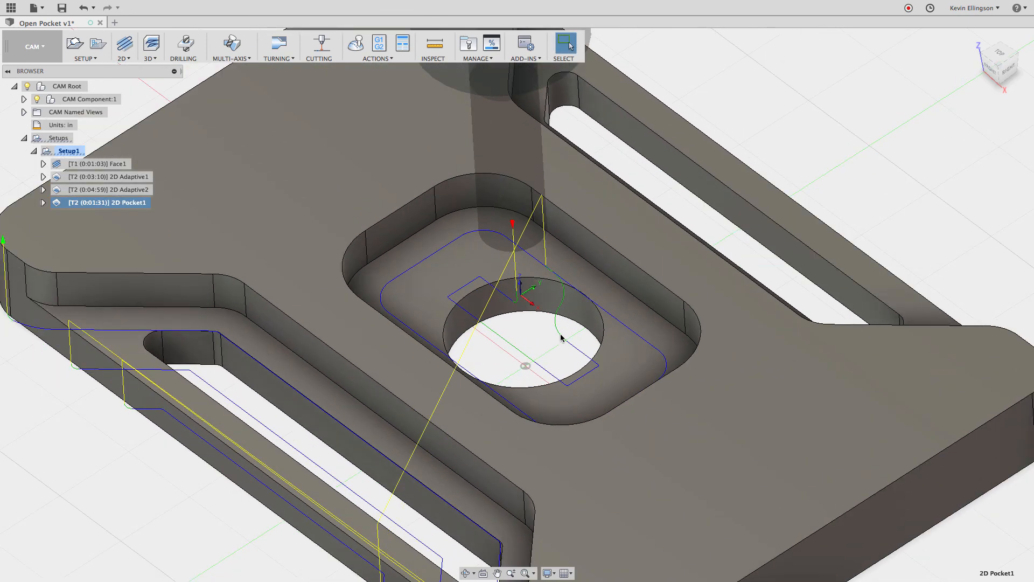
{"action": "scroll", "coordinate": [533, 305], "scroll_direction": "down", "scroll_amount": 3}
{"action": "scroll", "coordinate": [532, 314], "scroll_direction": "up", "scroll_amount": 3}
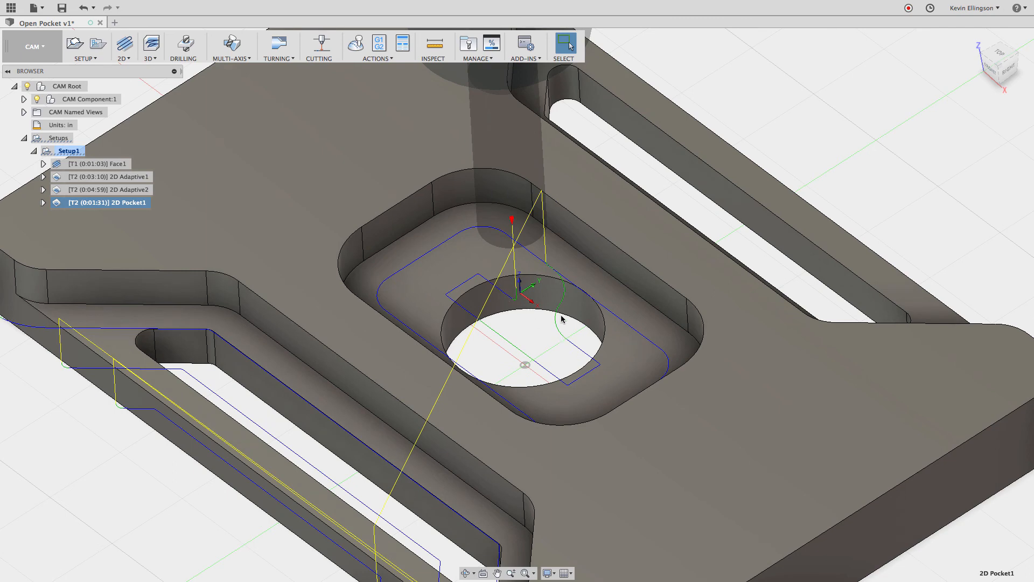
{"action": "scroll", "coordinate": [527, 321], "scroll_direction": "down", "scroll_amount": 3}
{"action": "scroll", "coordinate": [102, 288], "scroll_direction": "up", "scroll_amount": 3}
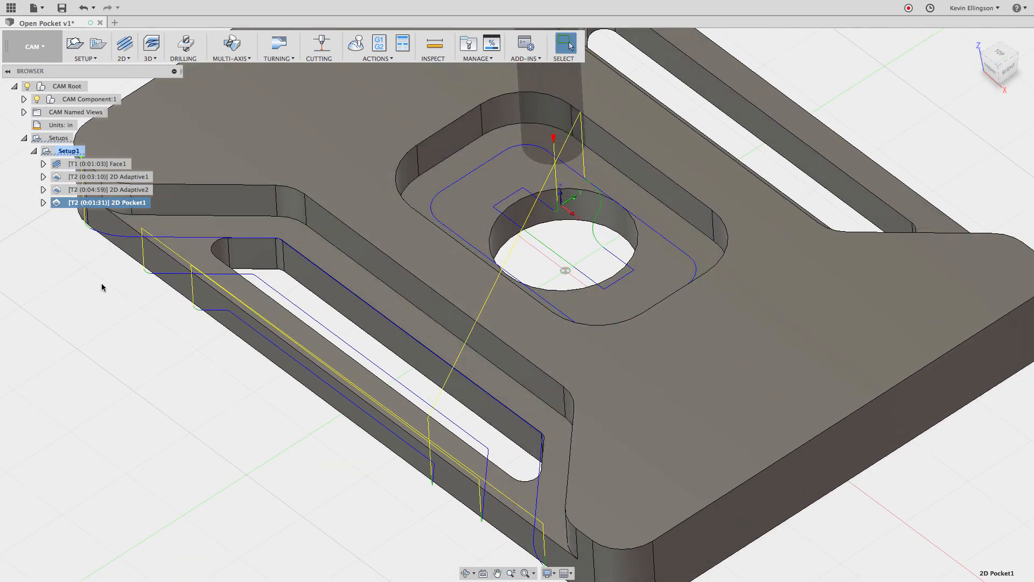
{"action": "scroll", "coordinate": [480, 453], "scroll_direction": "down", "scroll_amount": 1}
{"action": "middle_click_drag", "start_coordinate": [479, 454], "coordinate": [456, 312]}
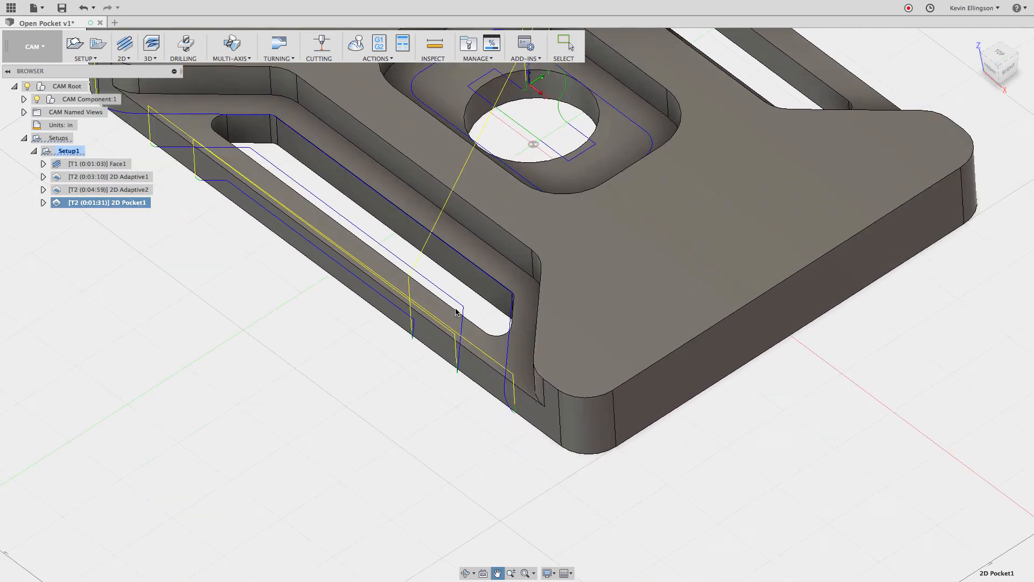
{"action": "scroll", "coordinate": [279, 385], "scroll_direction": "down", "scroll_amount": 2}
{"action": "scroll", "coordinate": [298, 353], "scroll_direction": "up", "scroll_amount": 2}
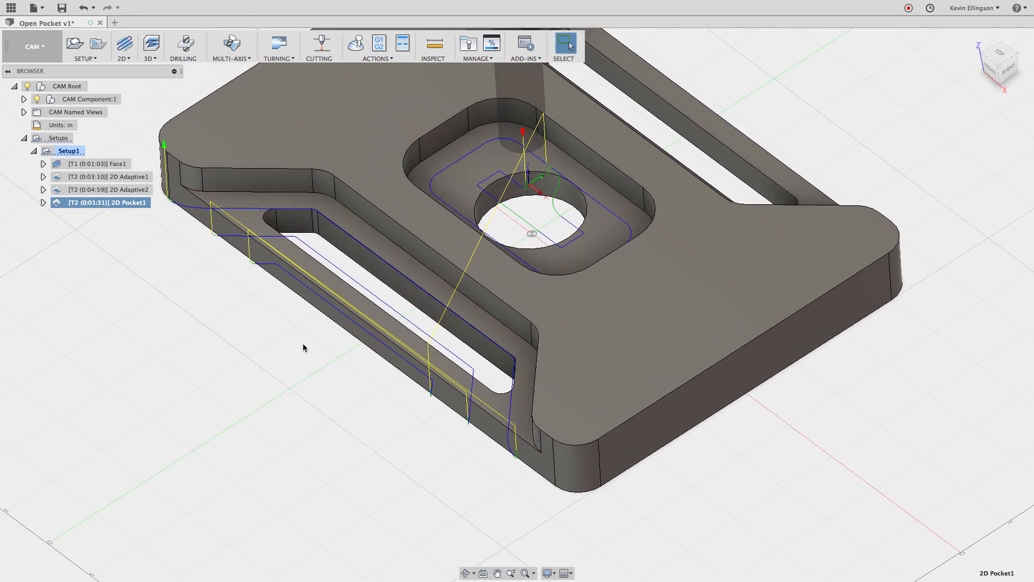